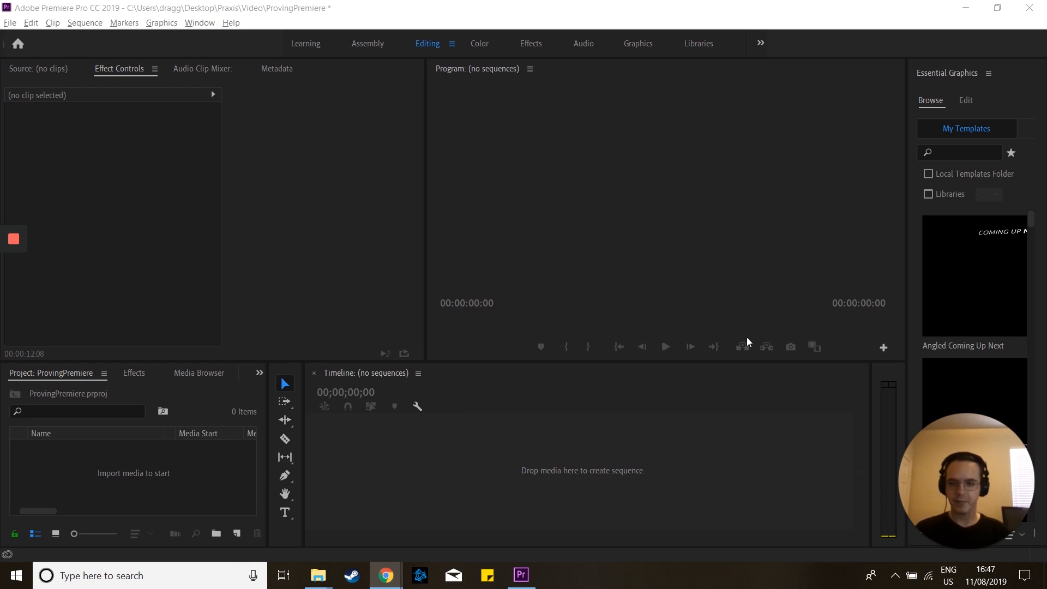
click(9, 23)
click(10, 24)
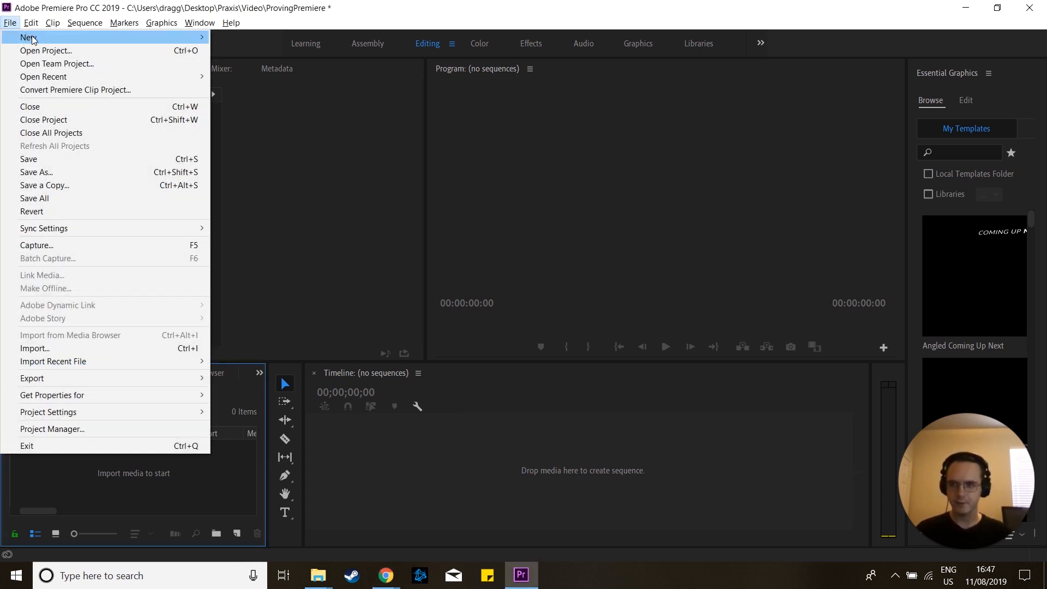
mouse_move(44, 37)
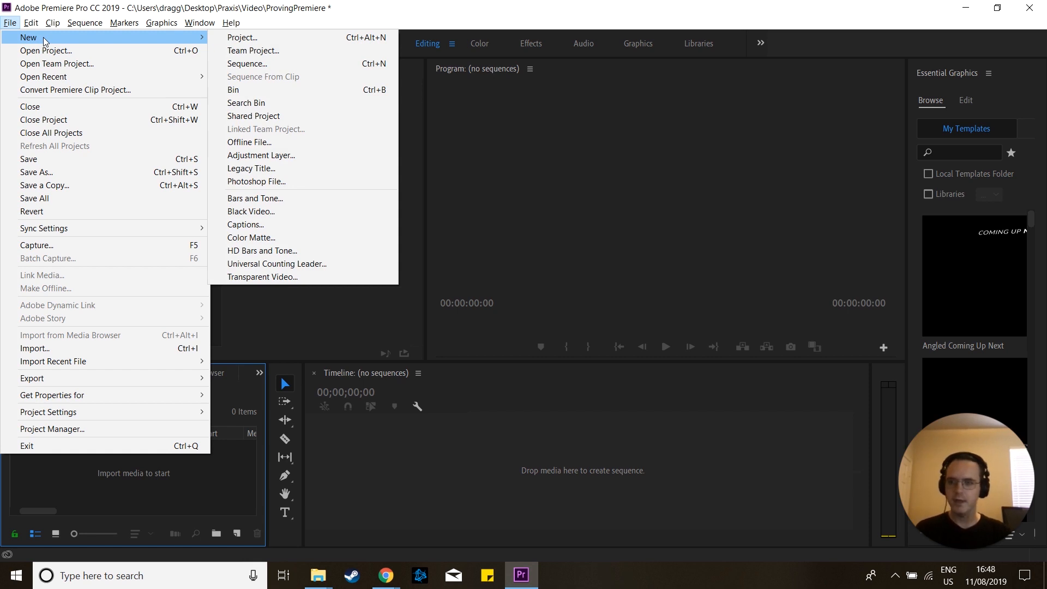
click(121, 3)
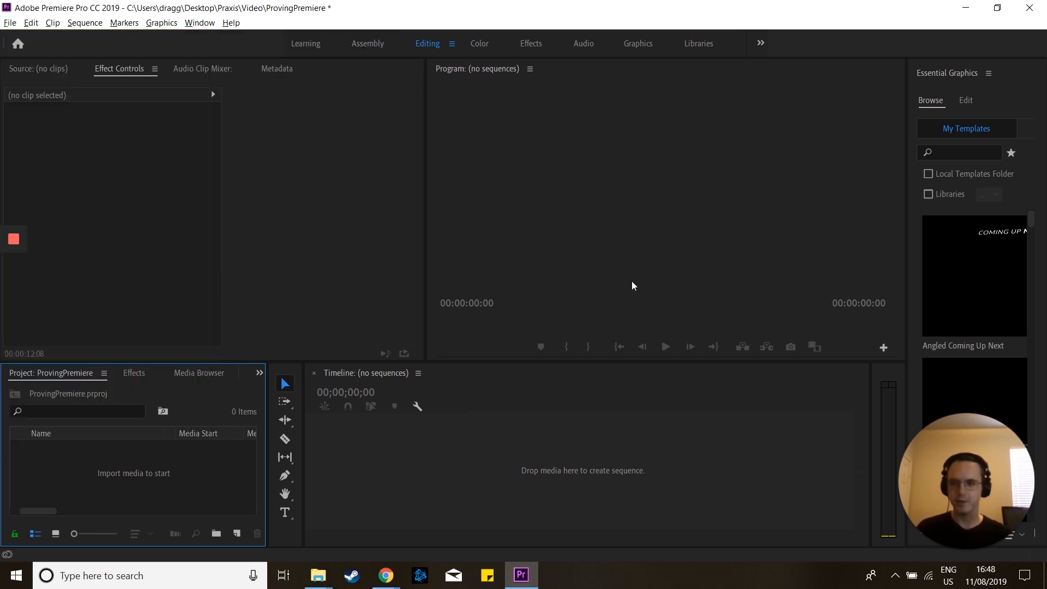
Import all five media files from the Stock Footage folder into the project
double_click(178, 476)
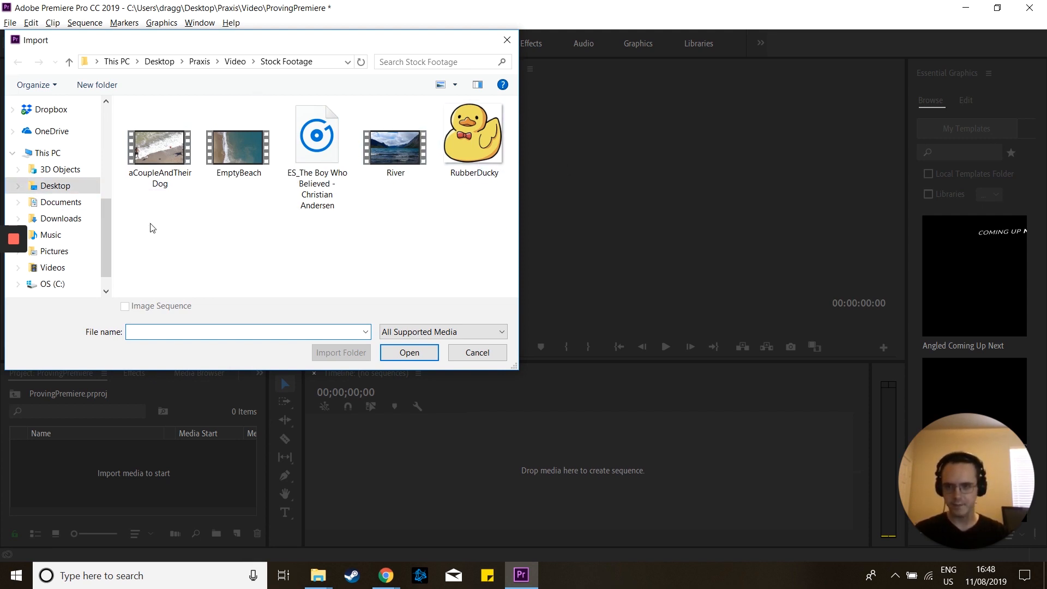
drag(150, 223, 498, 127)
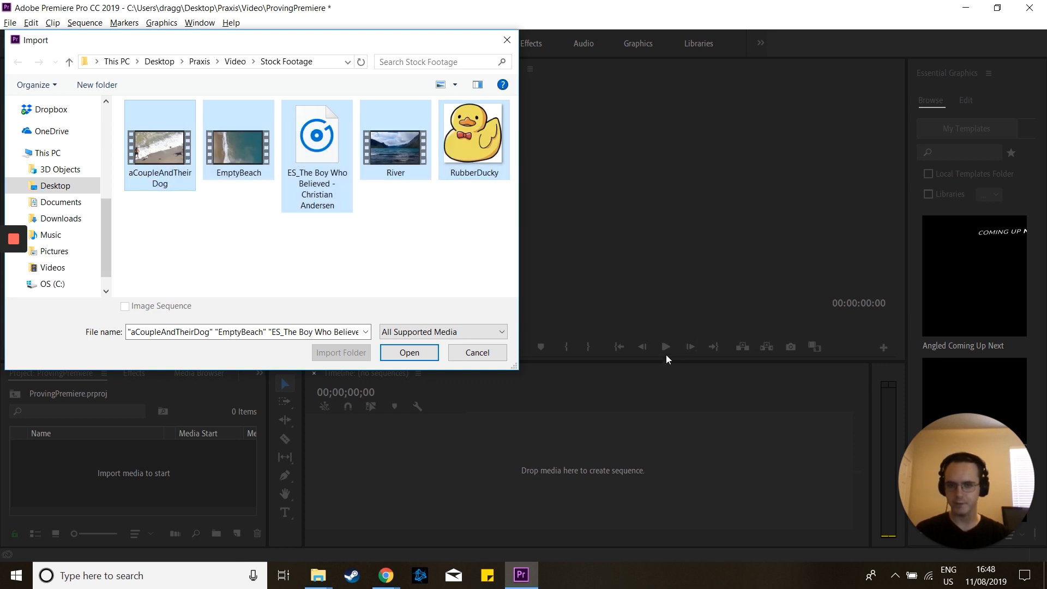
click(390, 352)
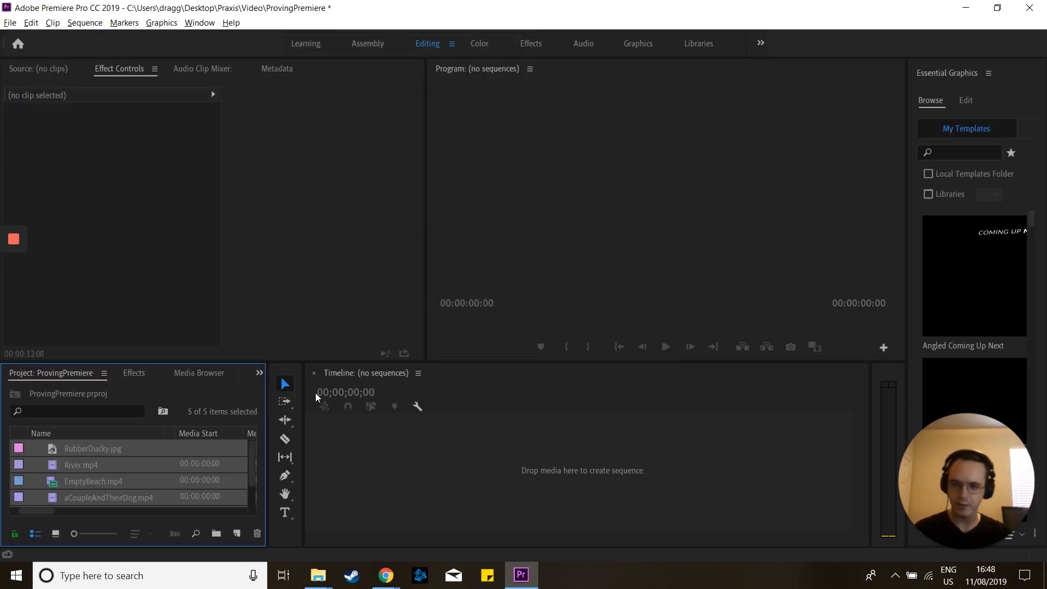
click(508, 456)
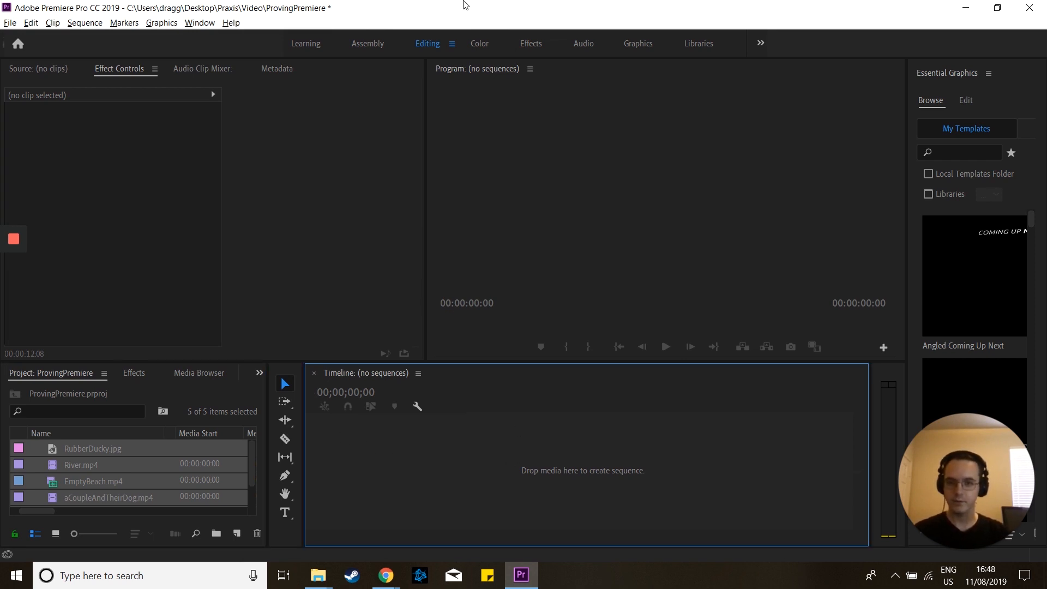
click(169, 391)
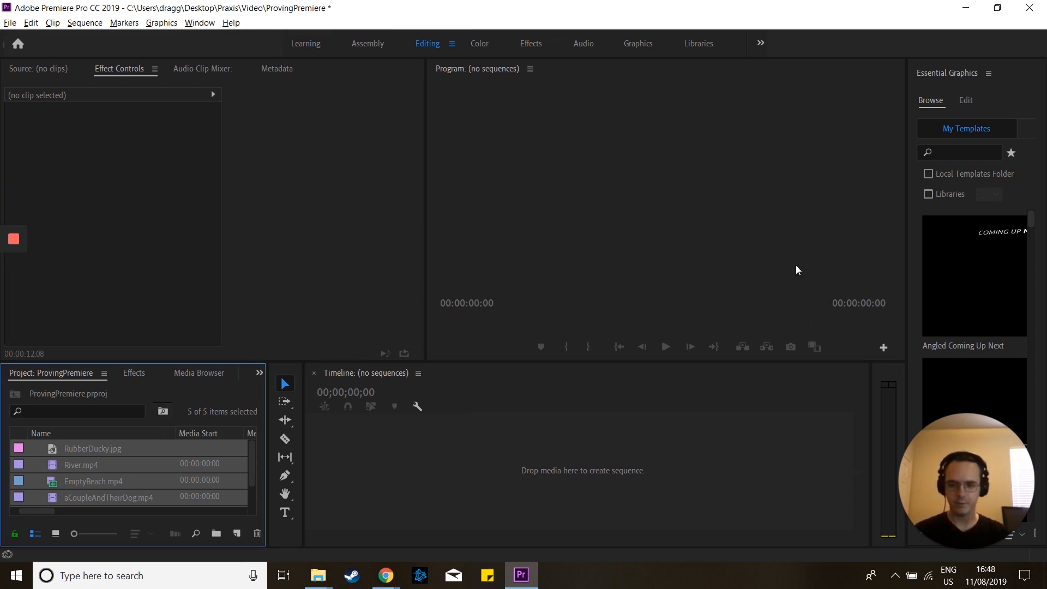
Create a sequence from River.mp4 in the empty timeline, and close and reopen that sequence
click(116, 497)
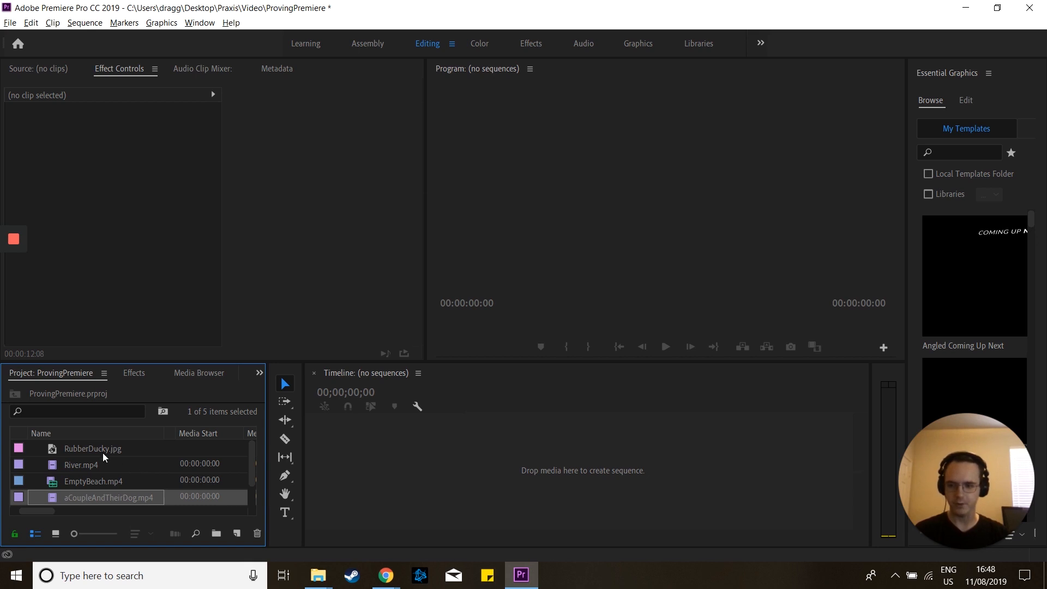
click(91, 464)
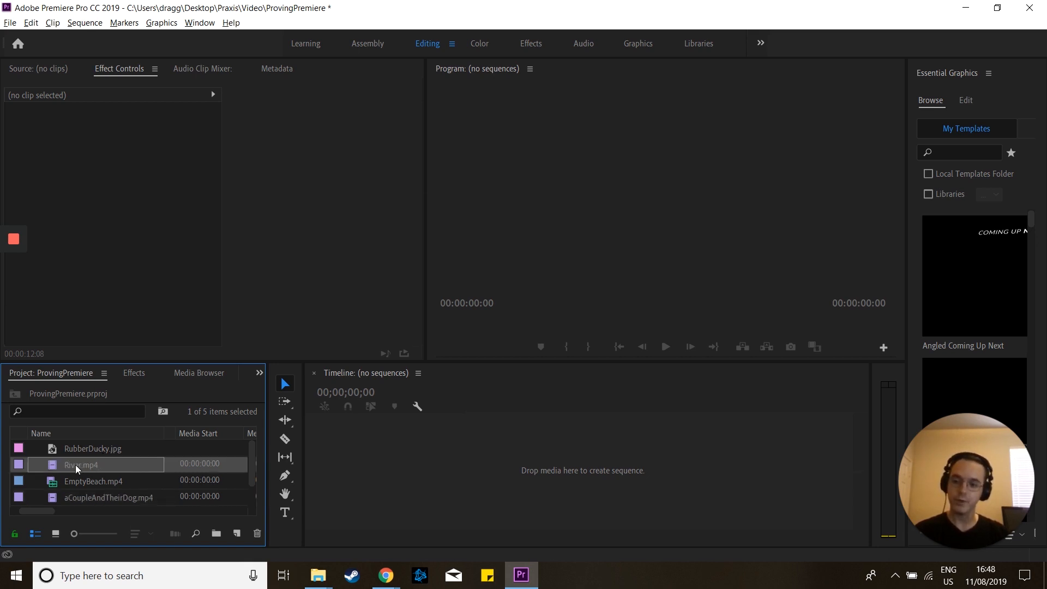
drag(76, 465, 325, 454)
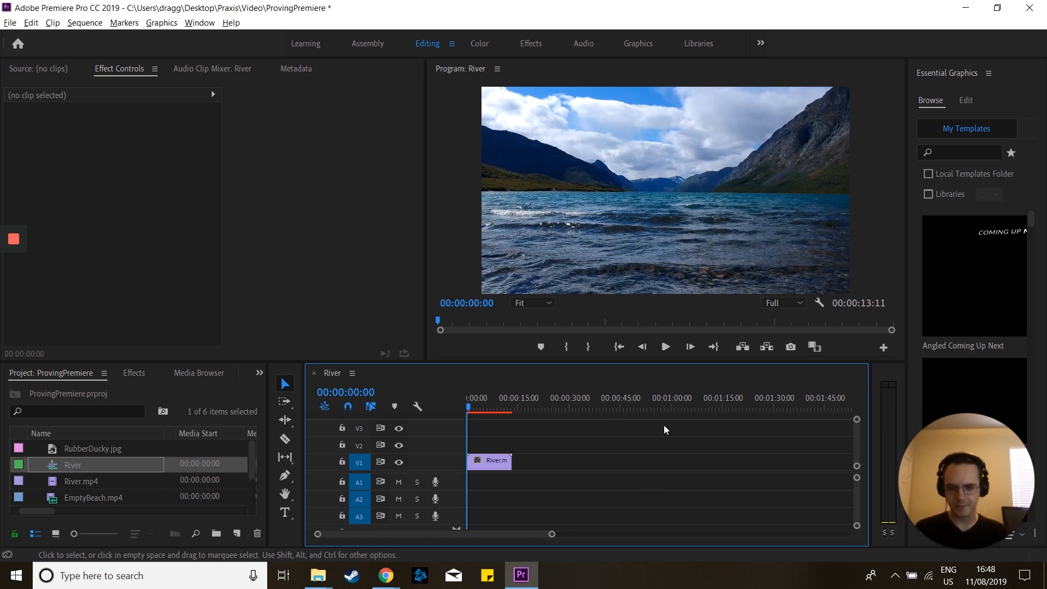
click(315, 373)
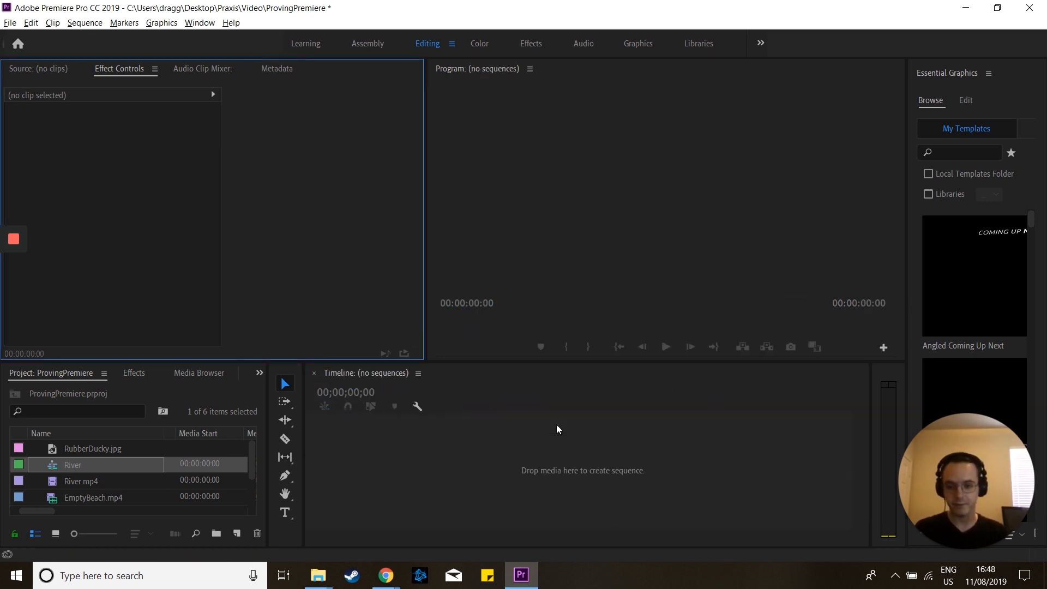
double_click(135, 465)
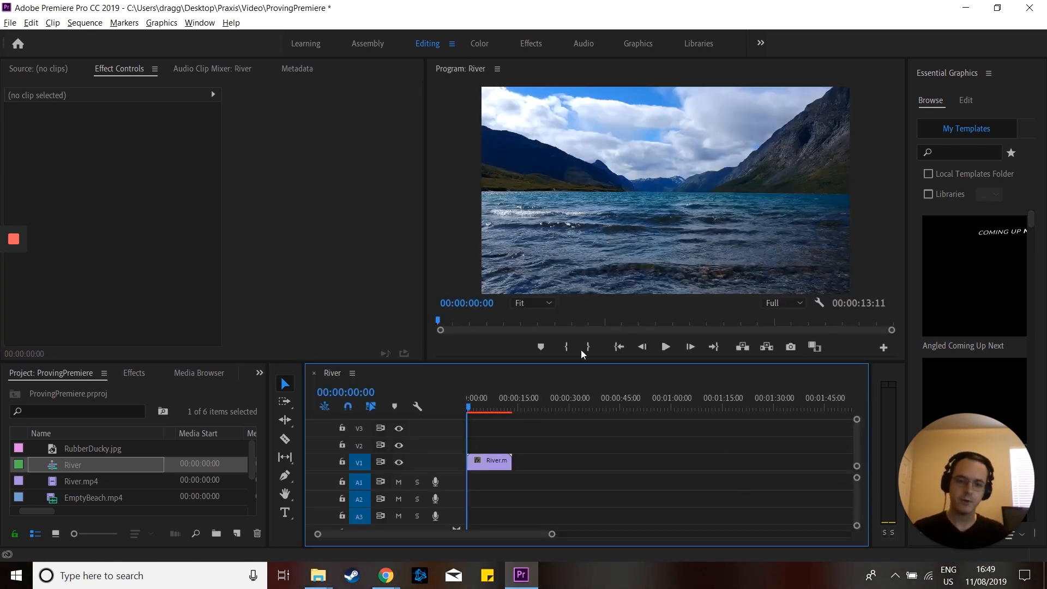
Play the River sequence from its beginning and park the playhead at 00:00:05:15
click(473, 408)
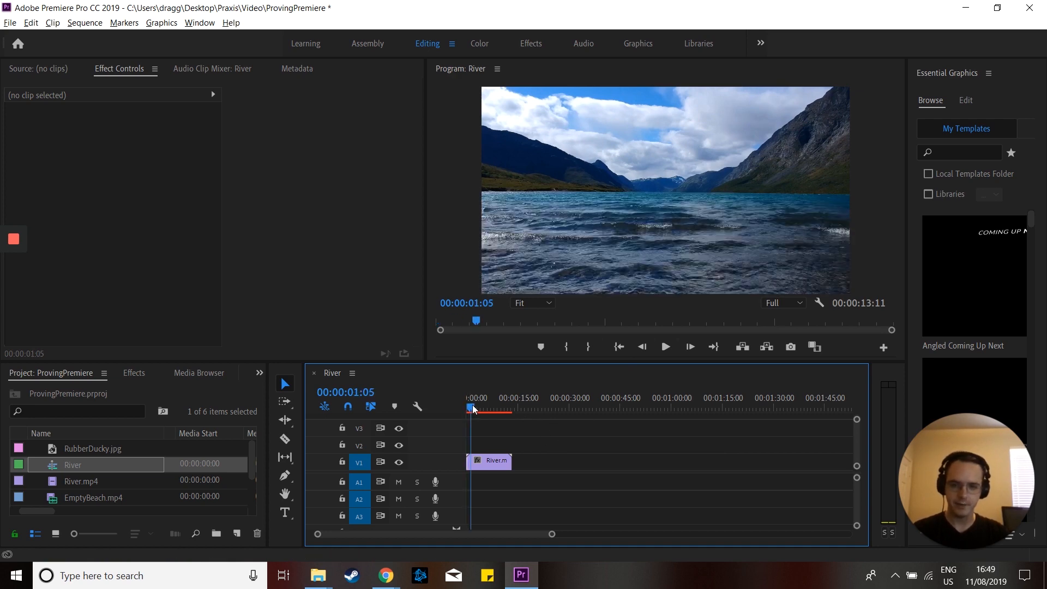
drag(472, 407, 468, 408)
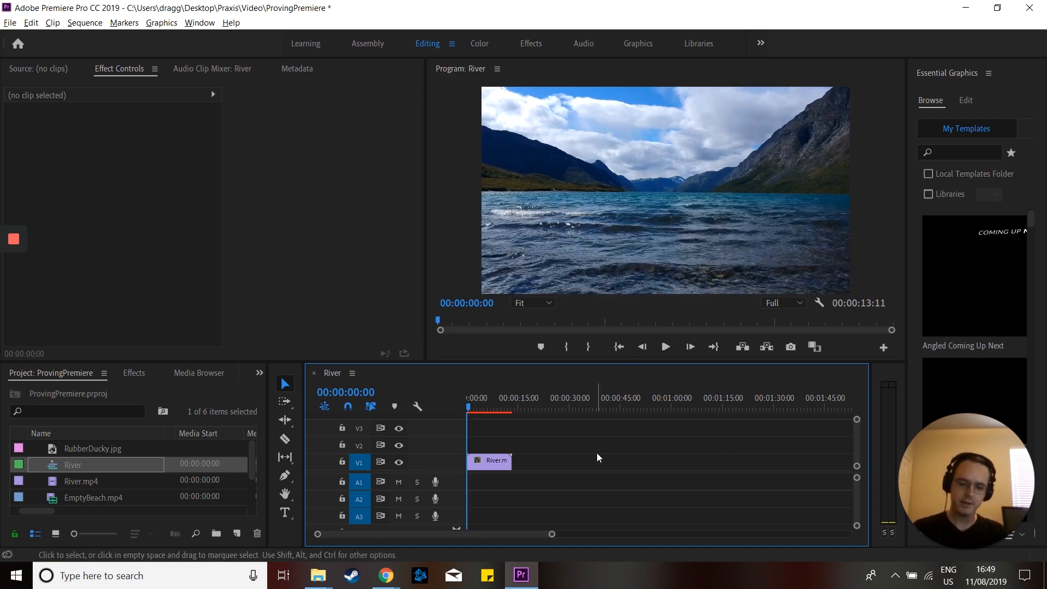
key(space)
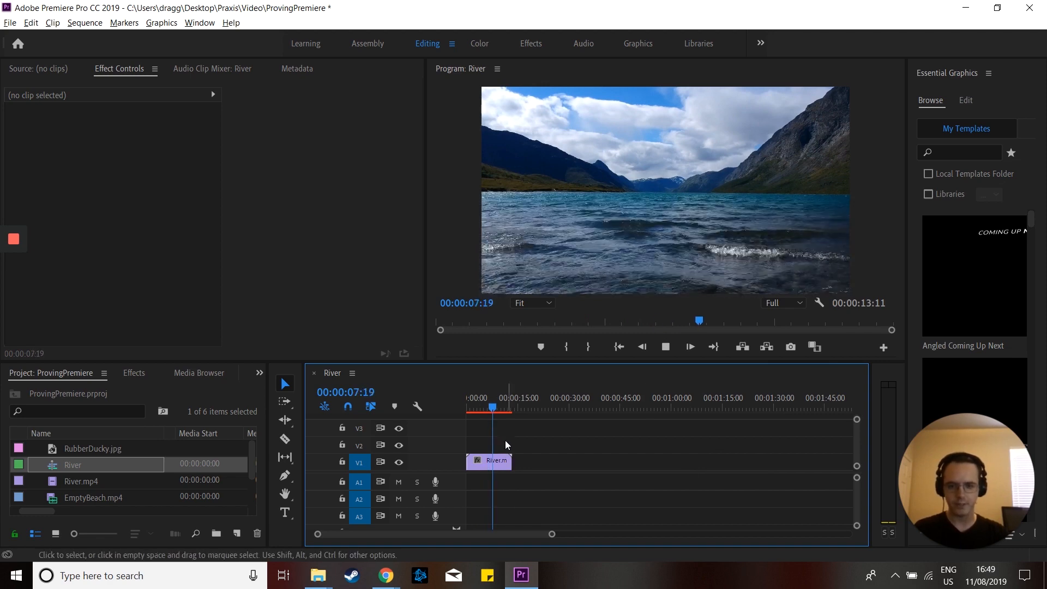
mouse_move(493, 407)
mouse_down()
mouse_move(526, 401)
mouse_move(487, 407)
mouse_up()
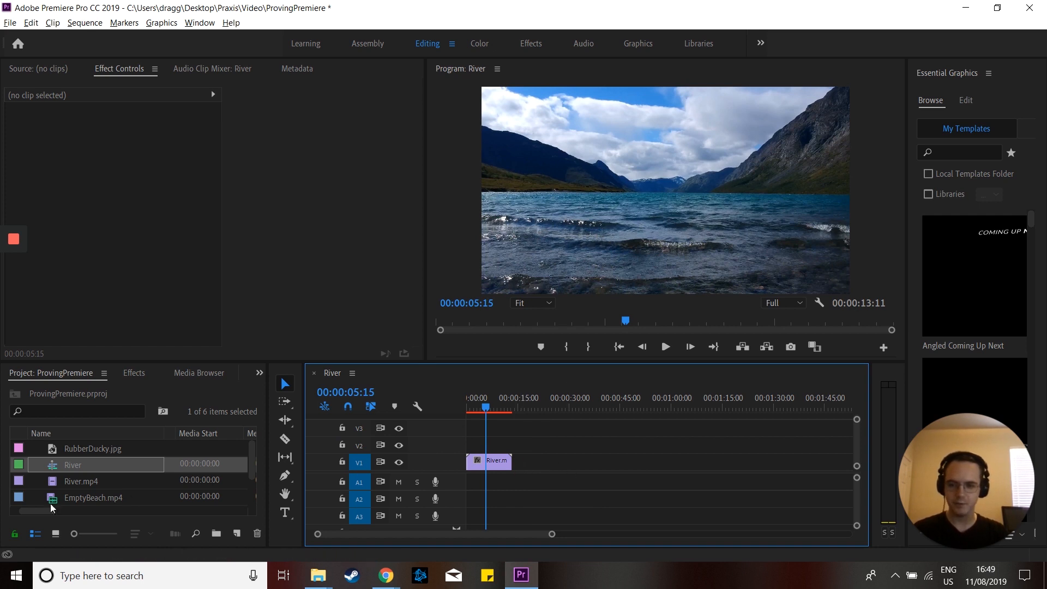
Add EmptyBeach.mp4 to track V1 directly after the River.mp4 clip
scroll(84, 487, down, 2)
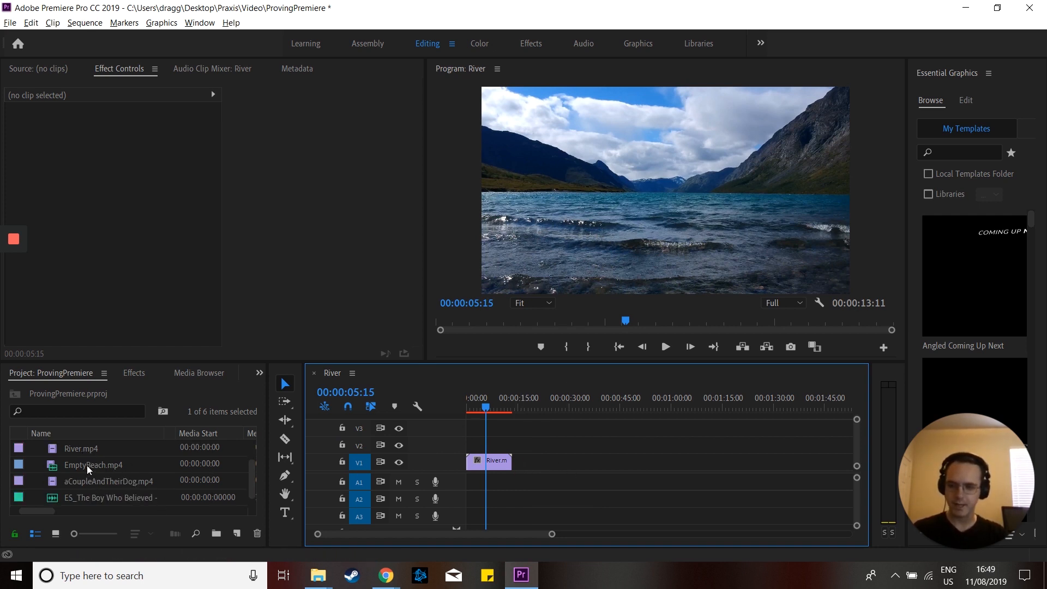
mouse_move(81, 466)
mouse_down()
mouse_move(157, 461)
mouse_move(114, 465)
mouse_move(96, 479)
mouse_up()
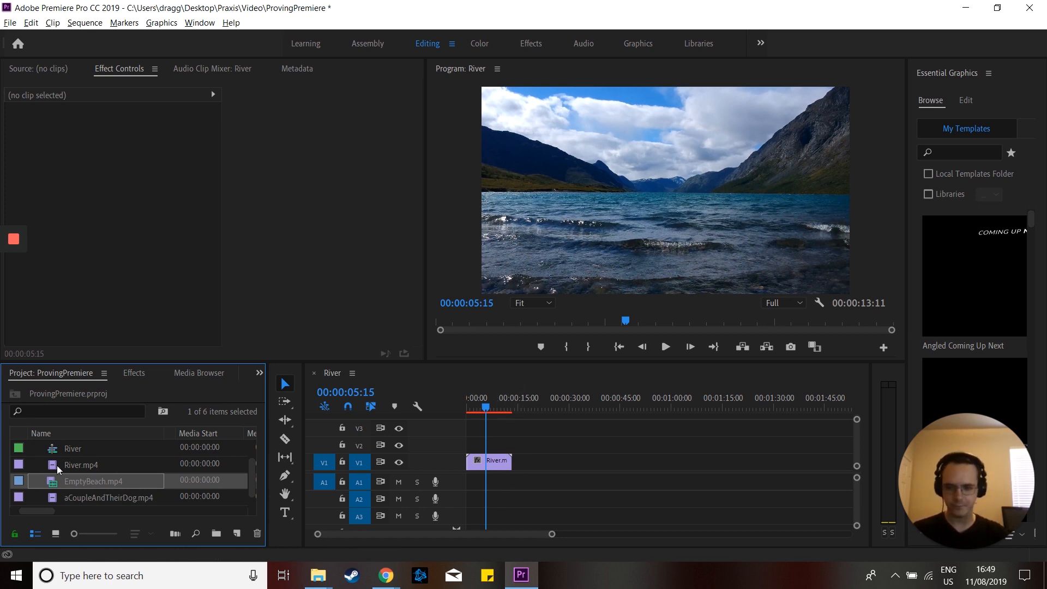
drag(86, 479, 537, 464)
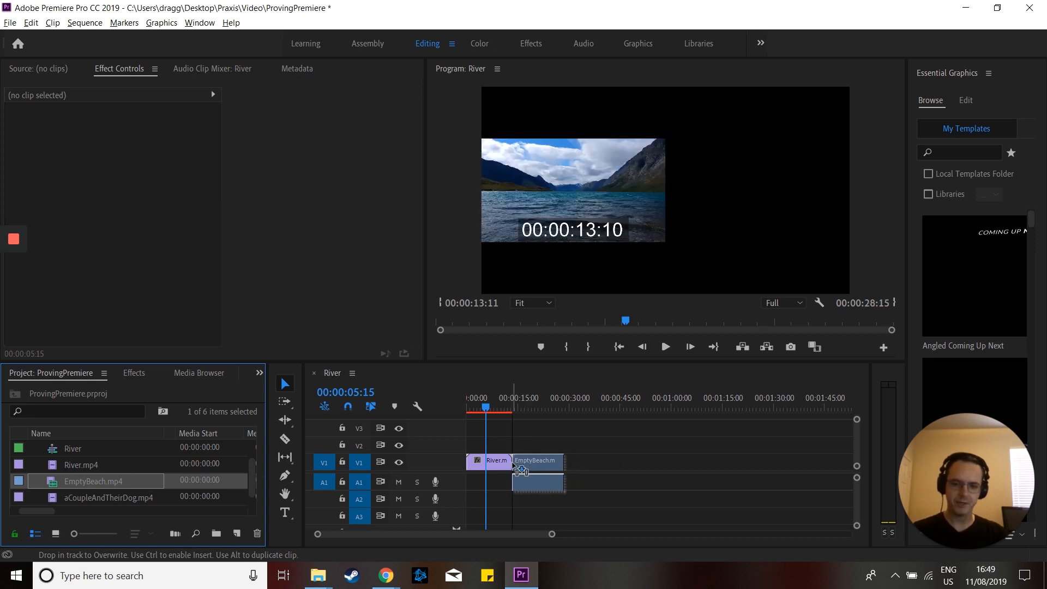
Unlink the EmptyBeach.mp4 clip's video from its audio and delete the audio part from track A1
click(541, 463)
right_click(540, 462)
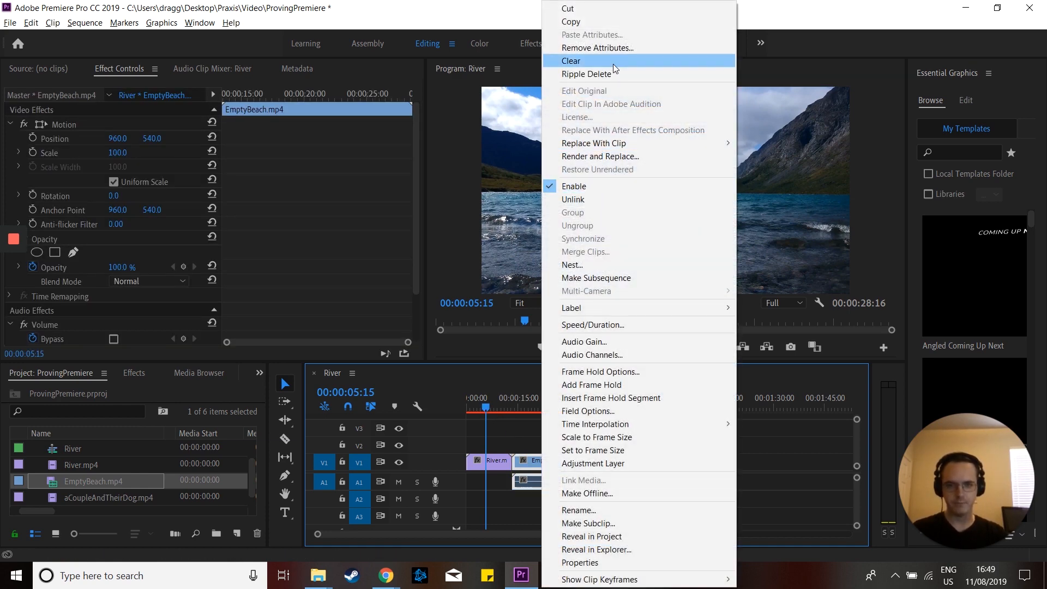
click(600, 202)
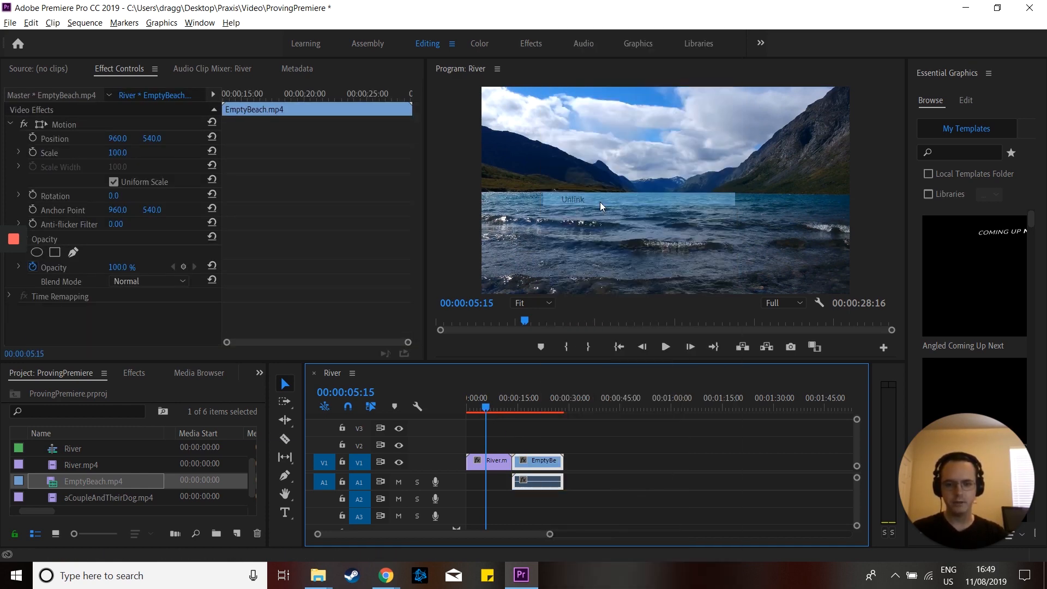
click(546, 484)
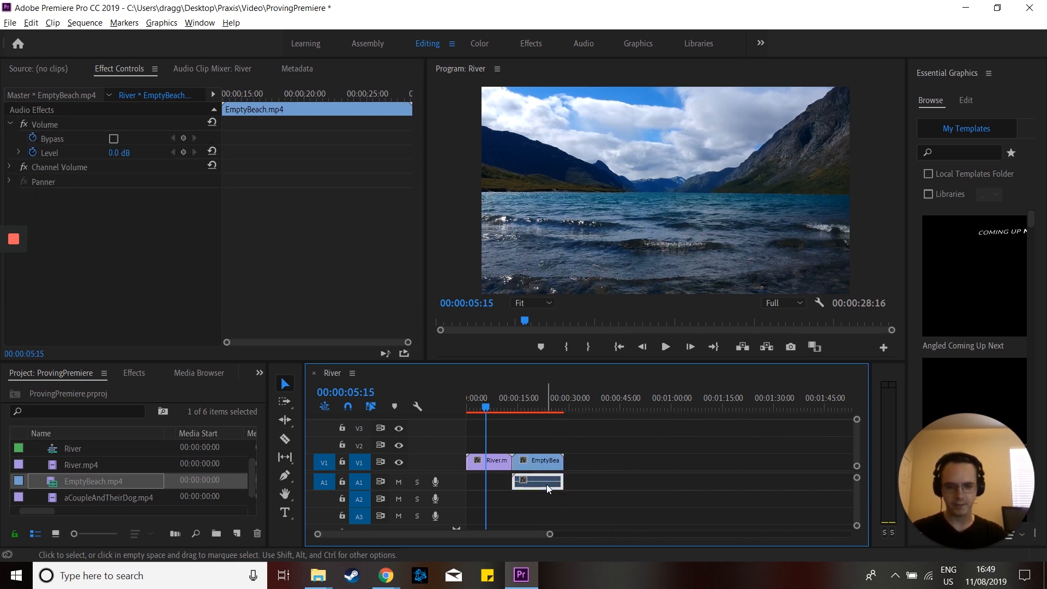
key(Delete)
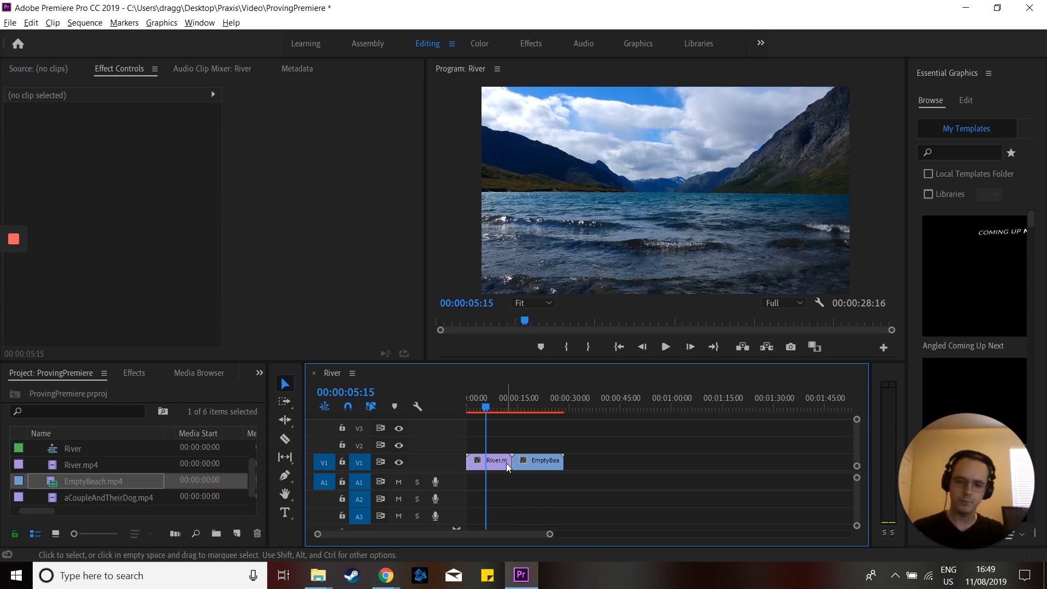
Play the sequence across the cut between River.mp4 and EmptyBeach.mp4 to review the change of clips
scroll(506, 463, up, 4)
scroll(517, 467, up, 3)
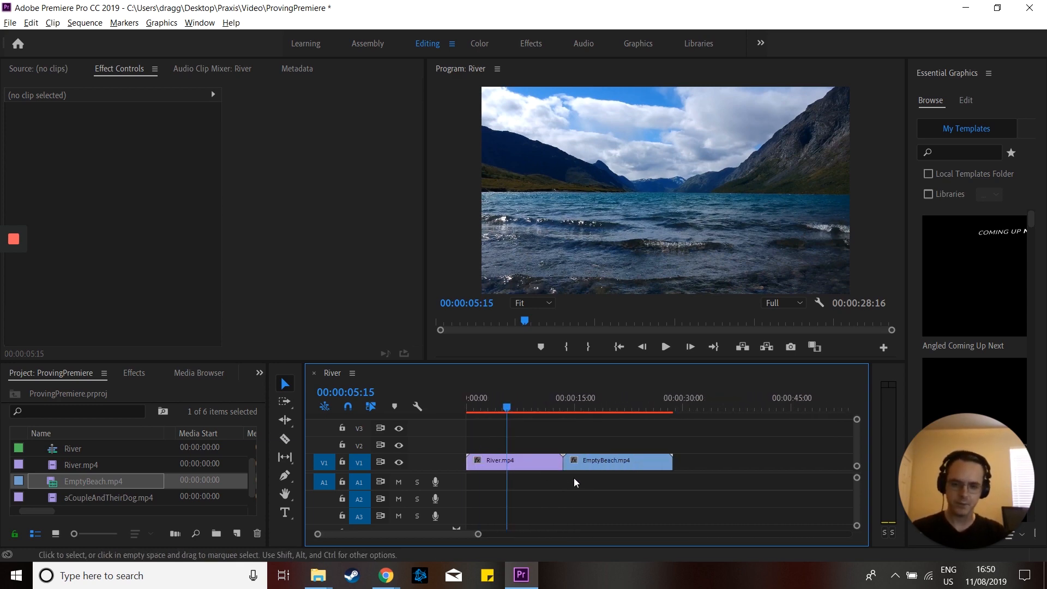
drag(505, 406, 554, 412)
key(space)
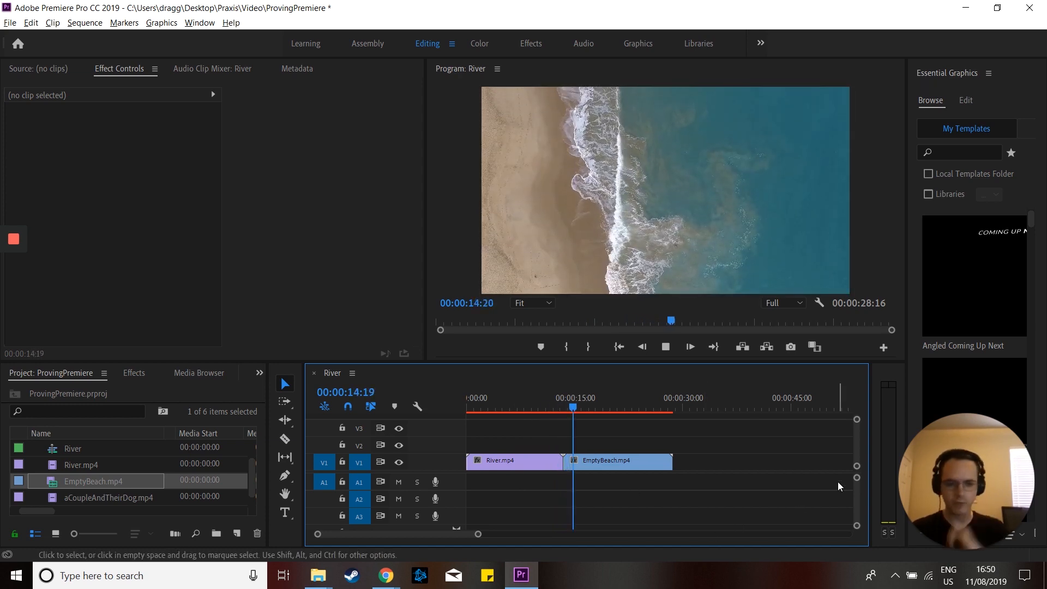
click(665, 348)
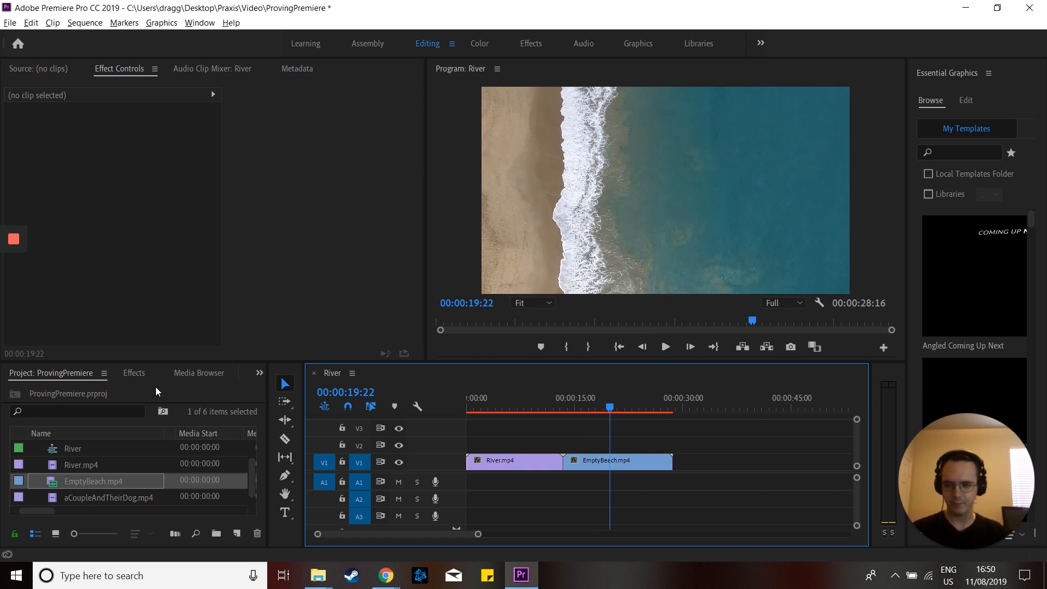
Find the Iris Cross video transition and apply it to the cut between River.mp4 and EmptyBeach.mp4, accepting repeated frames
click(133, 373)
click(140, 391)
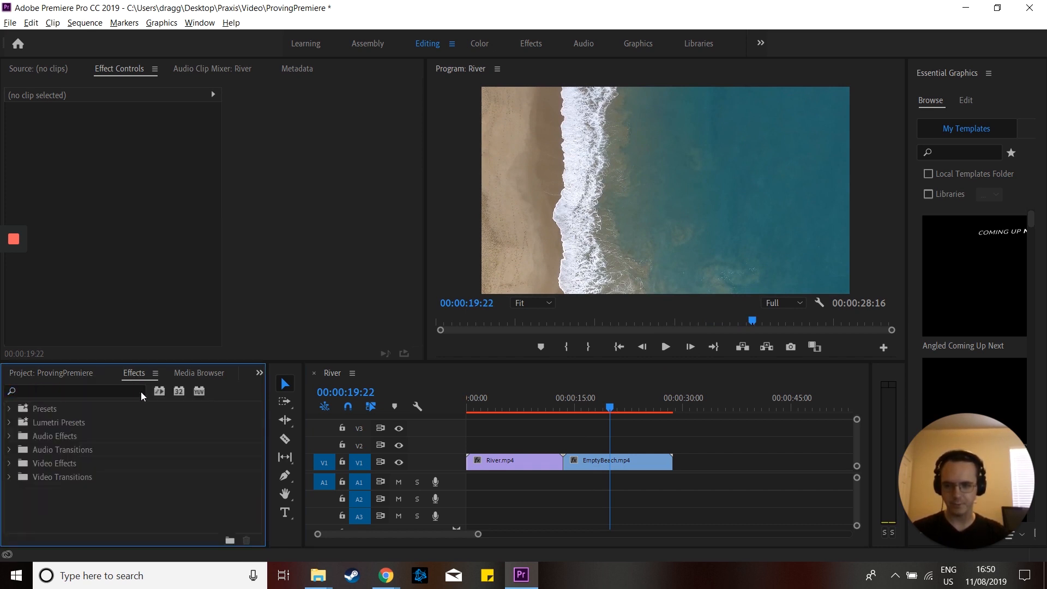
click(75, 373)
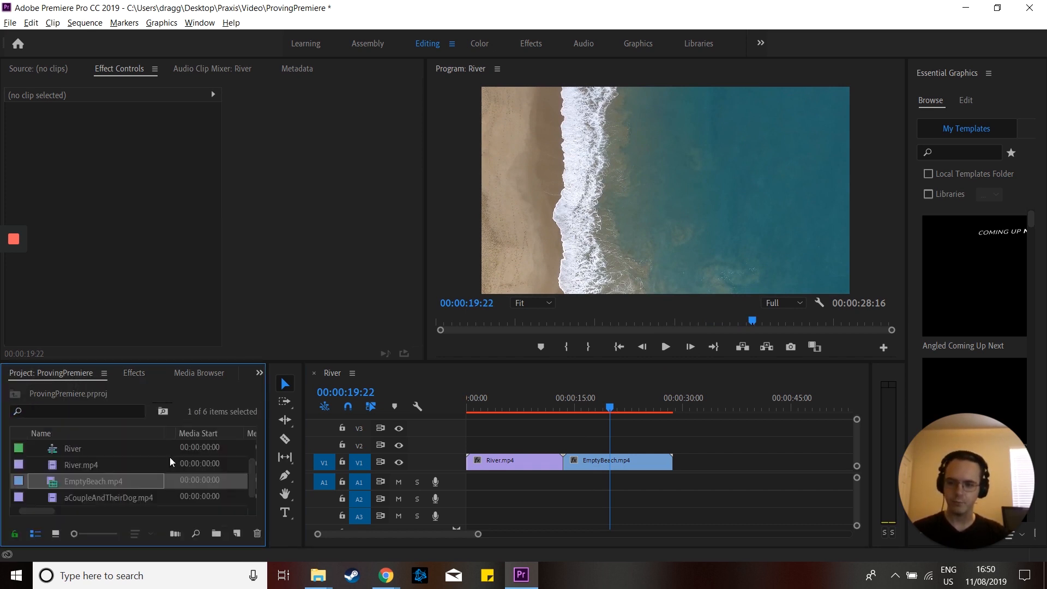
click(132, 374)
click(104, 389)
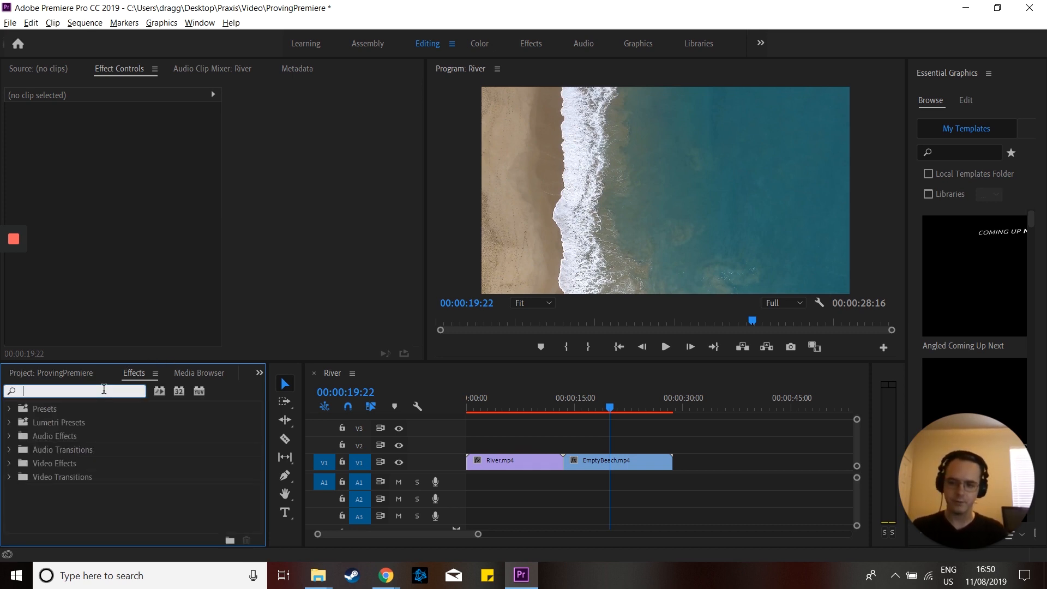
text(iris cross)
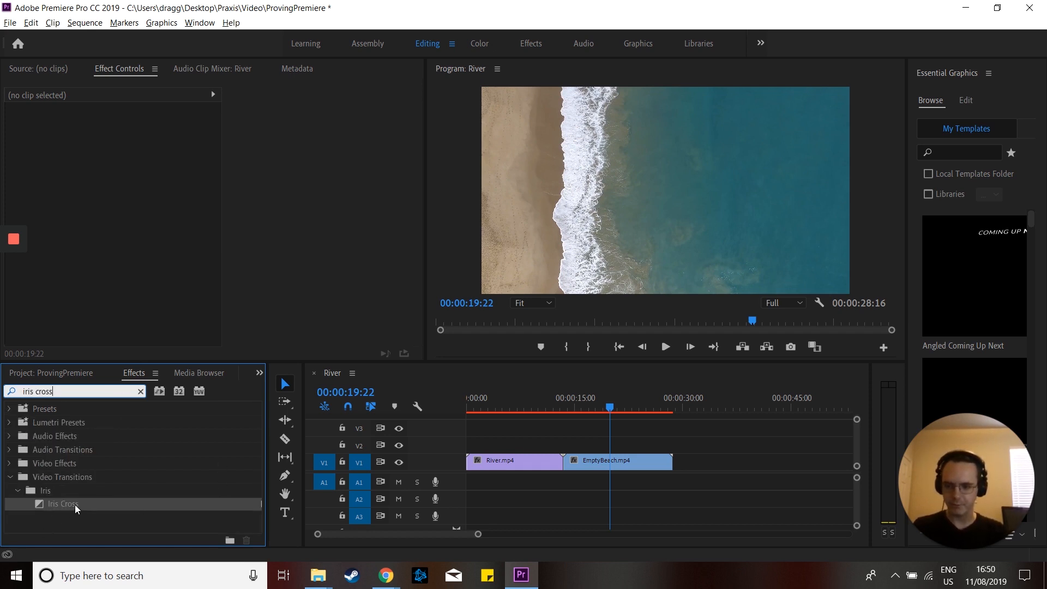
drag(75, 505, 566, 465)
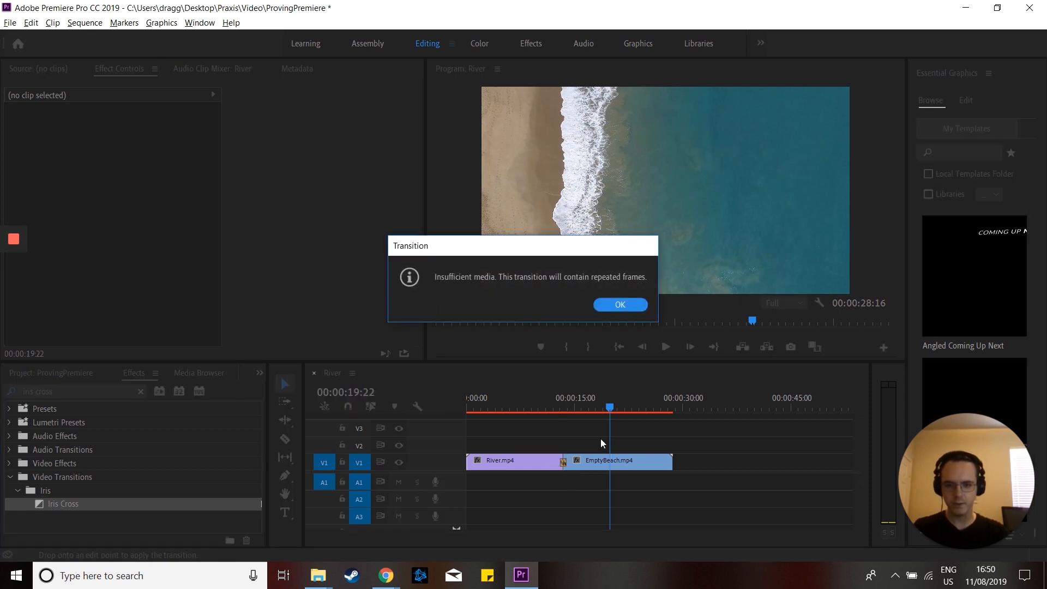
key(Return)
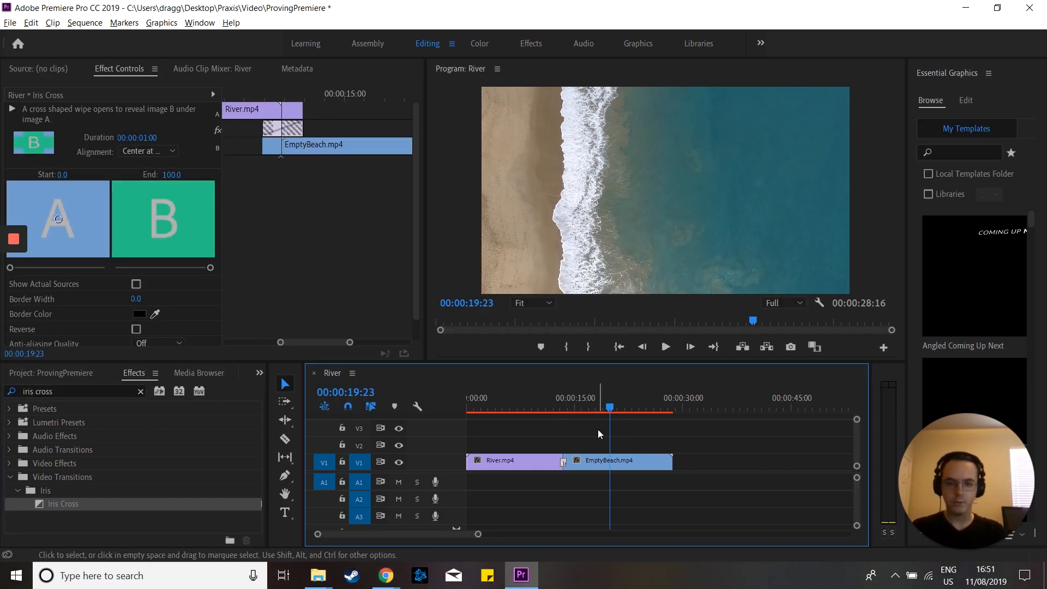
Play the sequence from just before the Iris Cross transition to preview it
drag(610, 408, 553, 409)
key(space)
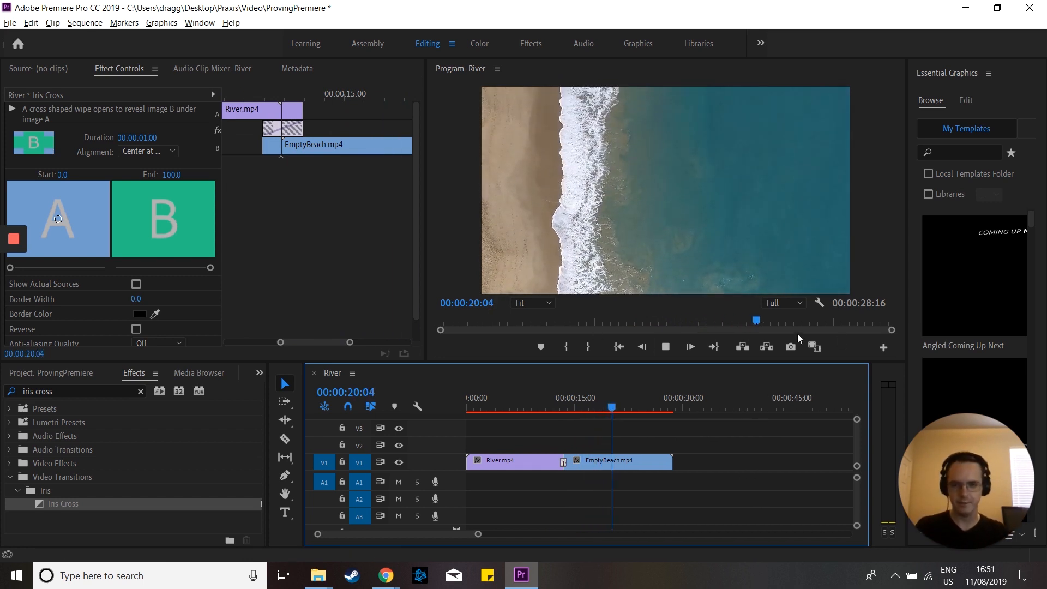
key(space)
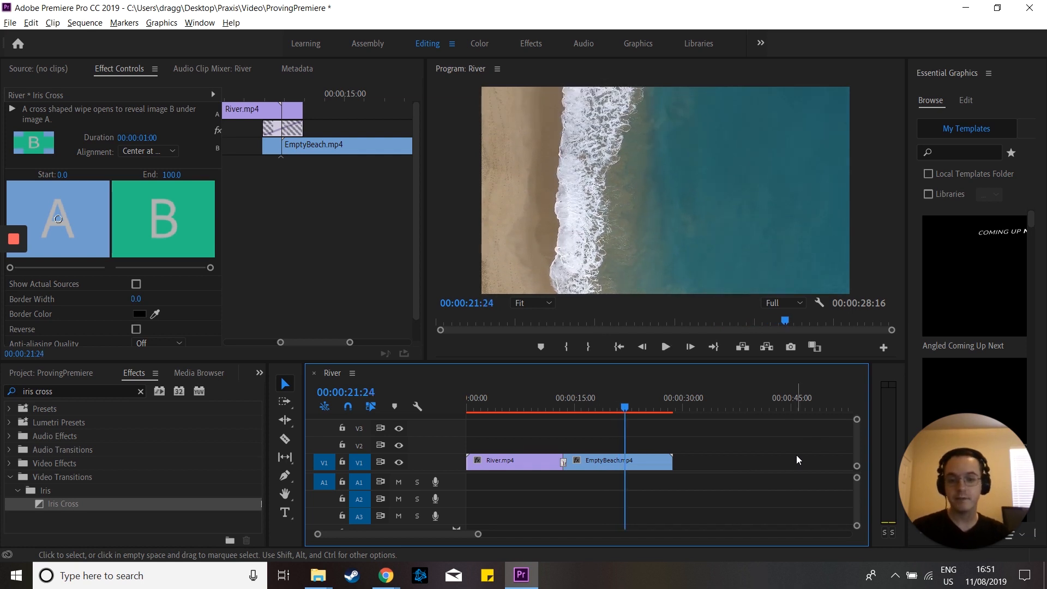
Load the EmptyBeach.mp4 clip from the sequence into the Source monitor
click(656, 462)
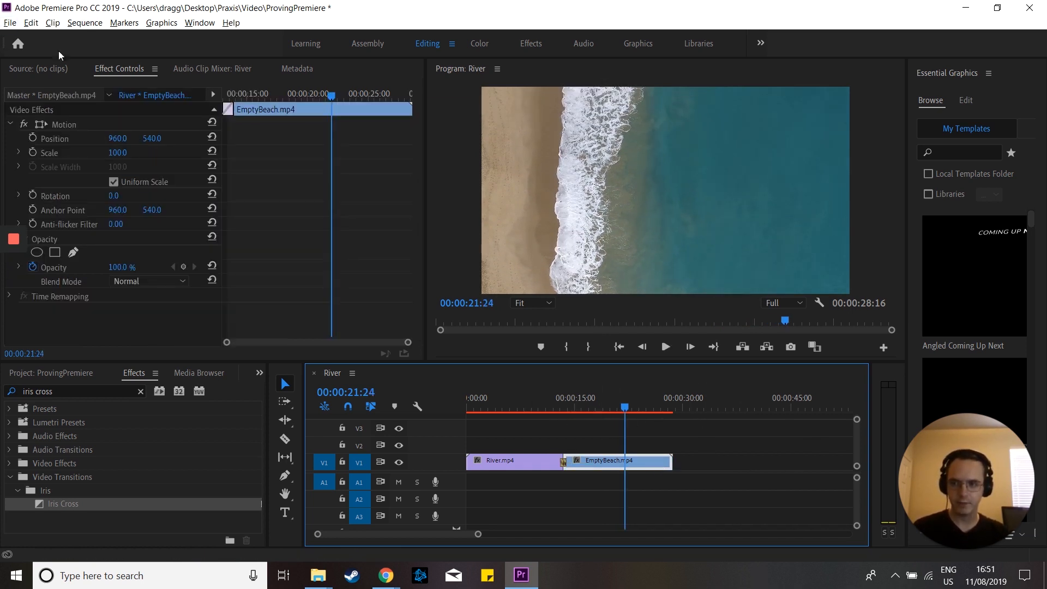
click(34, 70)
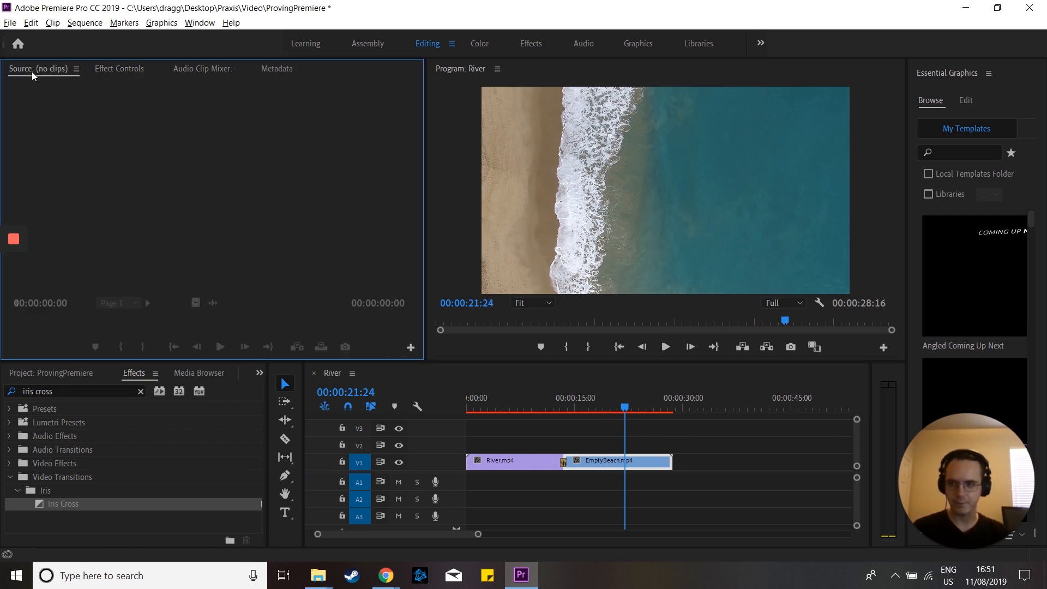
double_click(604, 464)
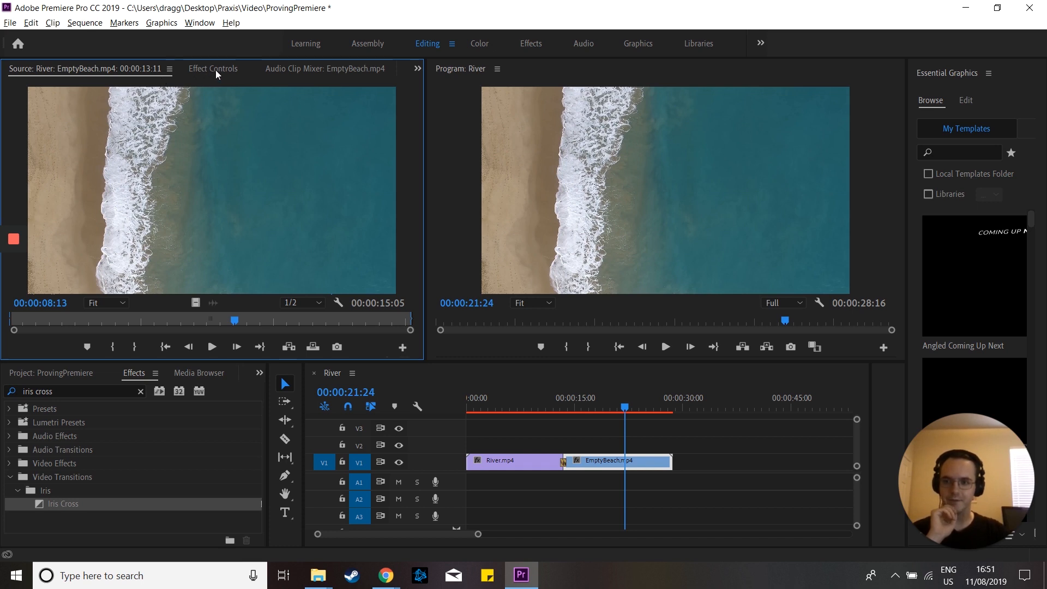
Split the EmptyBeach.mp4 clip on track V1 at 00:00:21:13 with the Razor tool
click(624, 410)
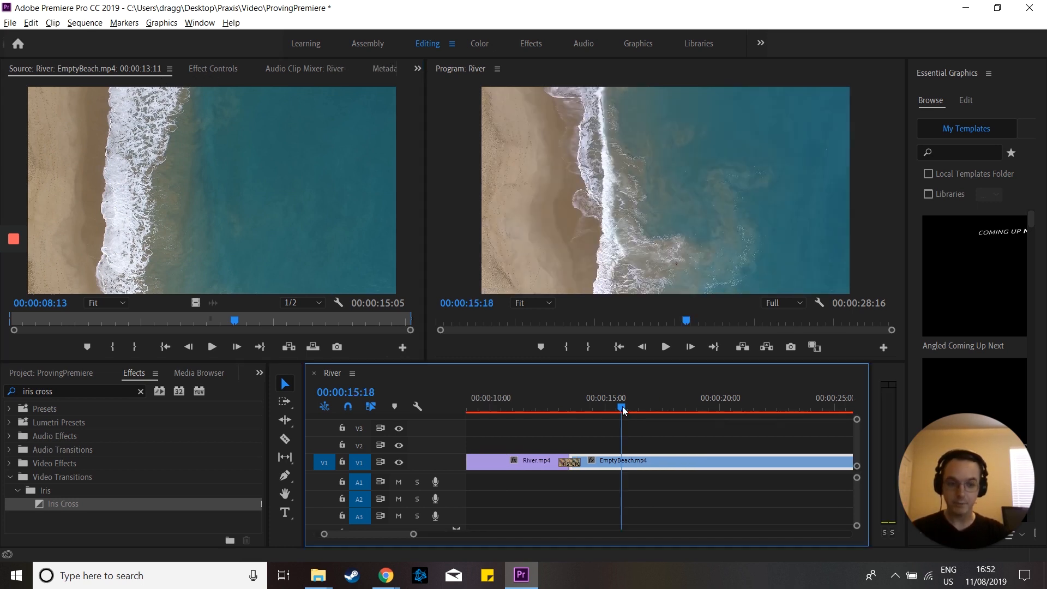
drag(627, 410, 757, 410)
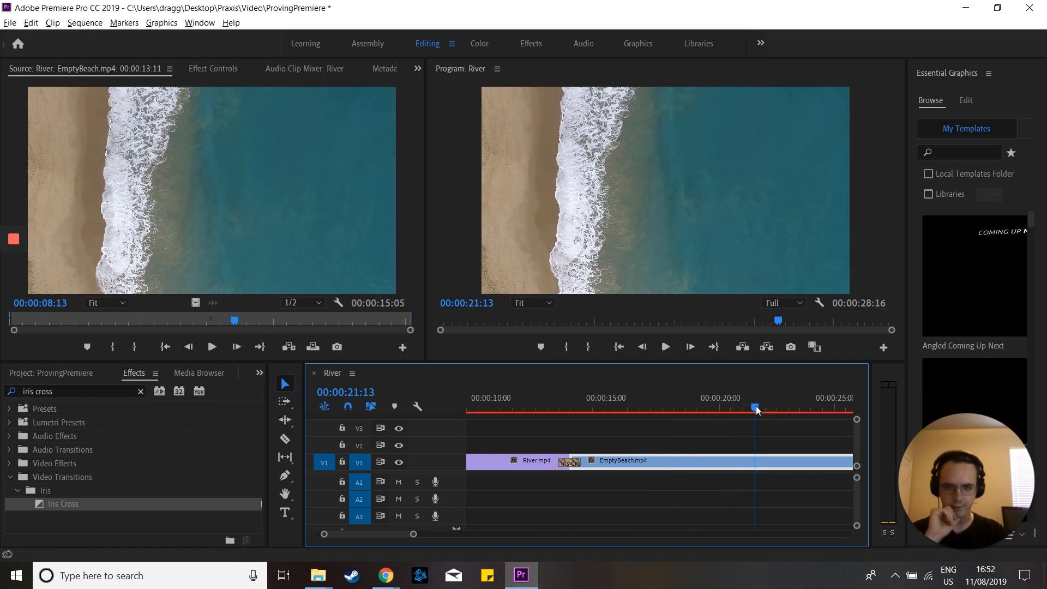
scroll(746, 423, down, 2)
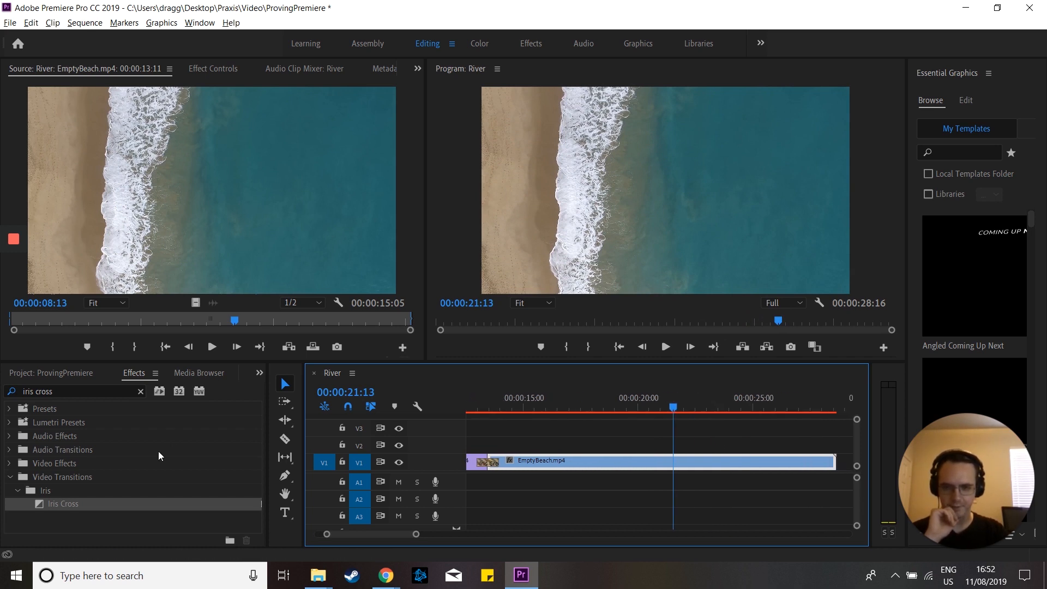
click(285, 441)
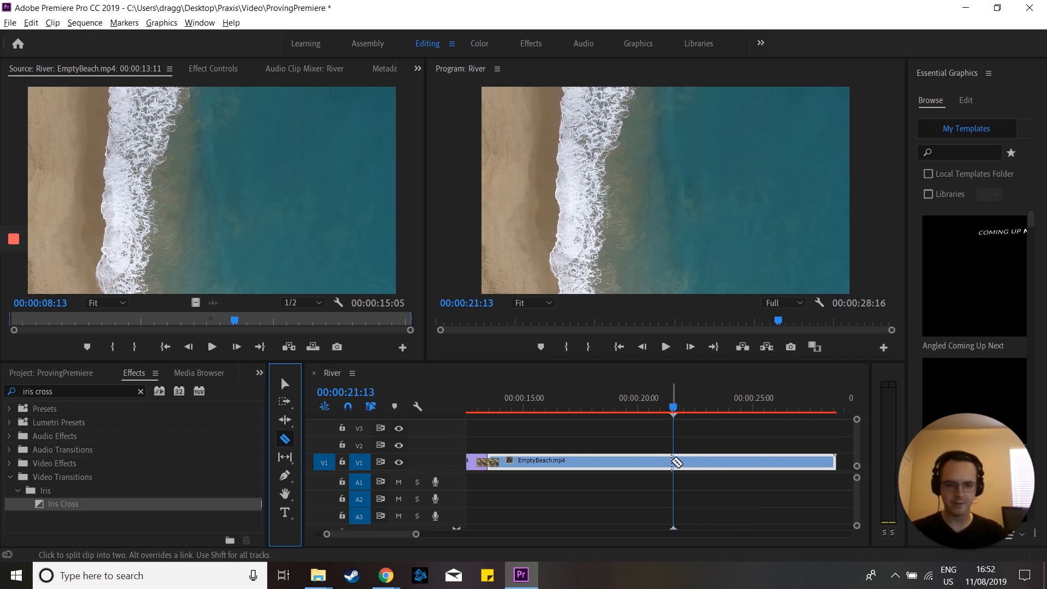
click(676, 462)
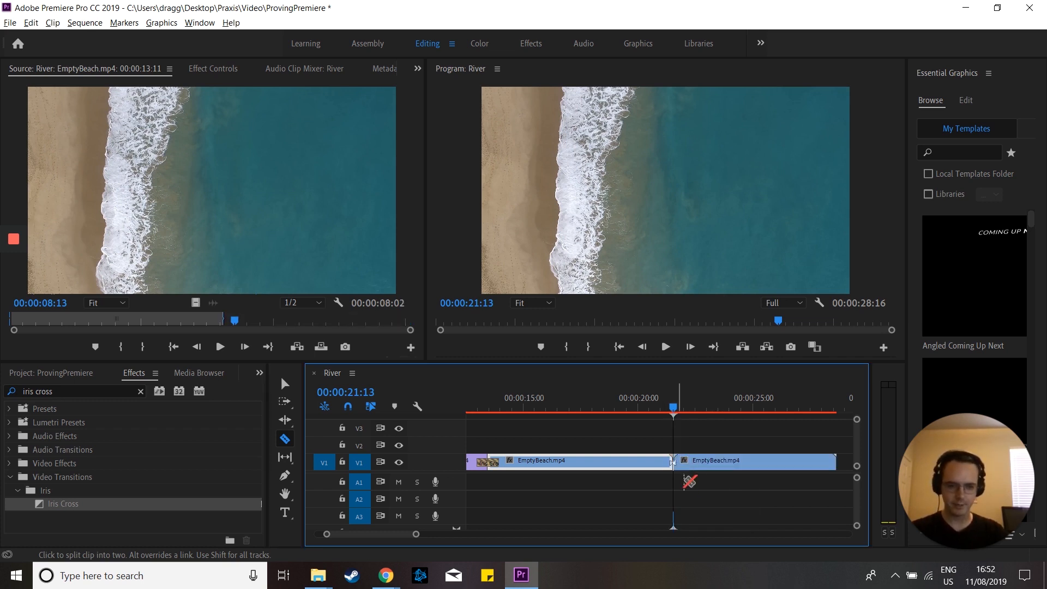
Move the second part of EmptyBeach.mp4 about 3 seconds away from the cut and ripple delete it
click(285, 383)
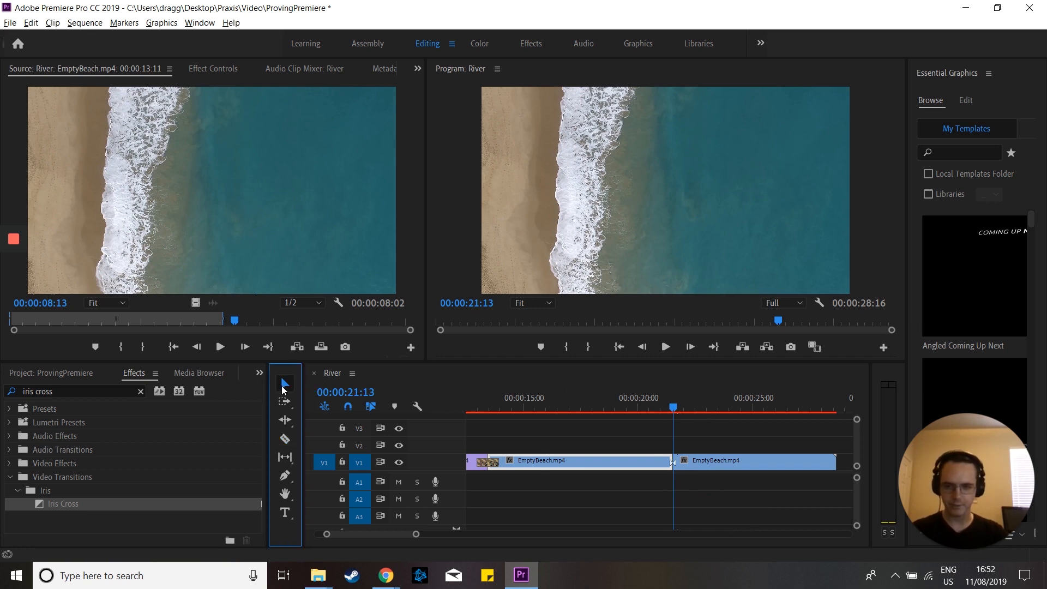
click(706, 464)
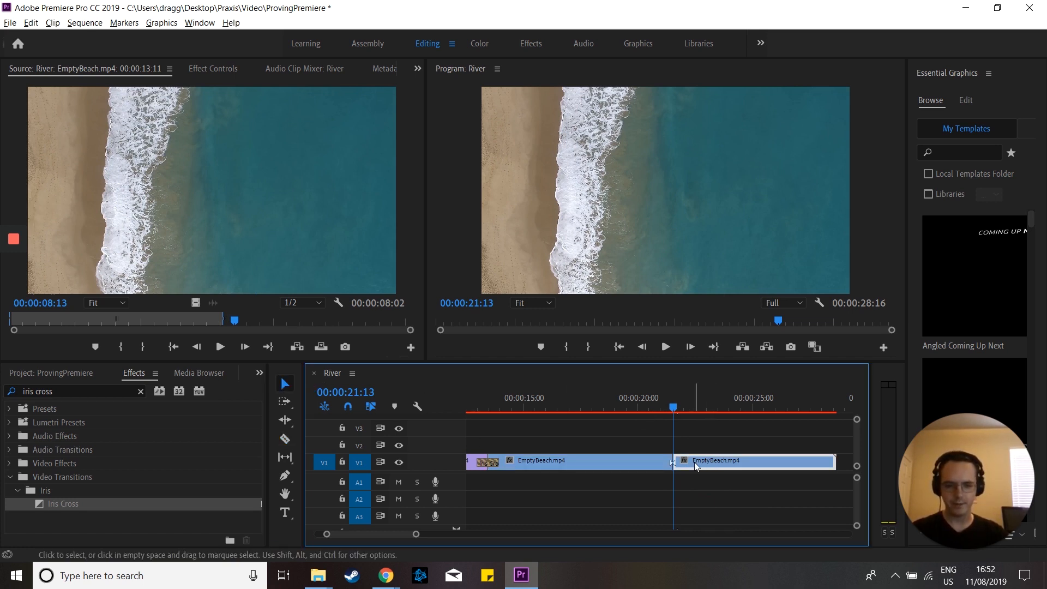
scroll(703, 463, down, 3)
drag(666, 463, 736, 462)
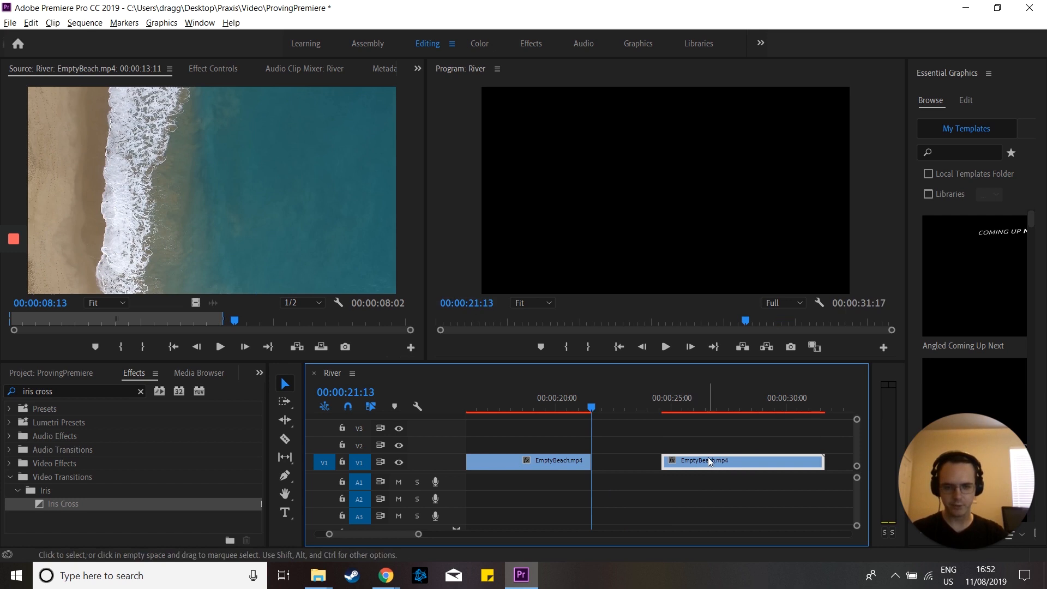
right_click(709, 462)
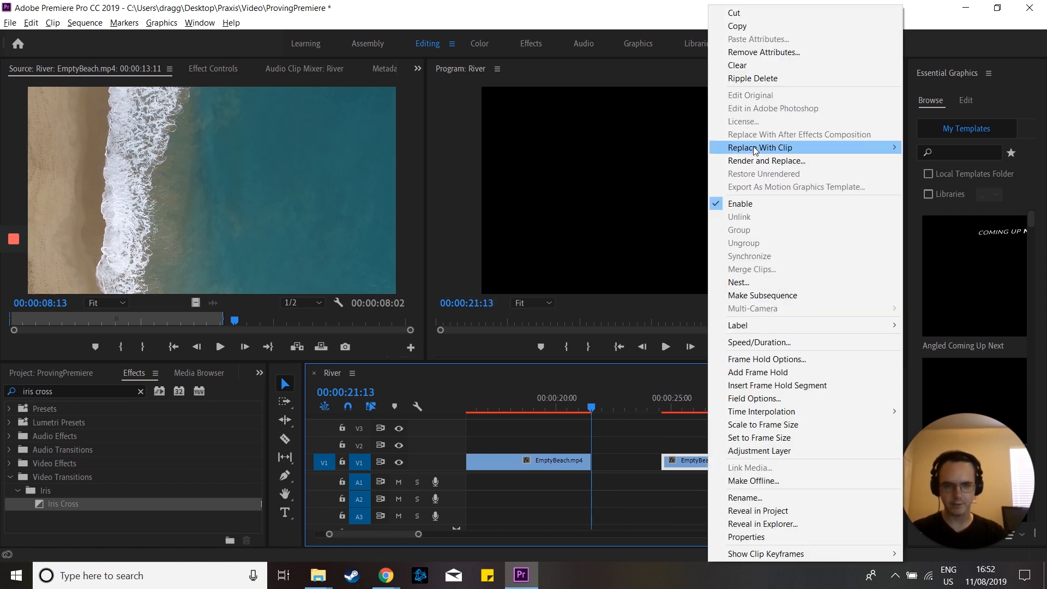
click(775, 79)
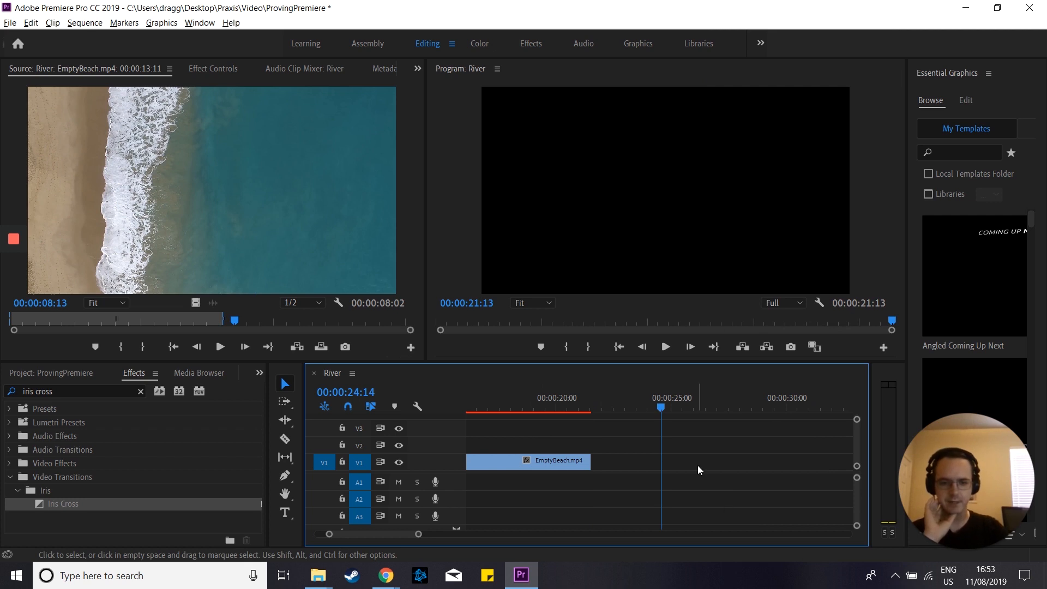
Play the sequence from the Iris Cross transition into the shortened EmptyBeach.mp4 clip, and return the playhead to 00:00:09:19
scroll(682, 464, up, 2)
click(581, 400)
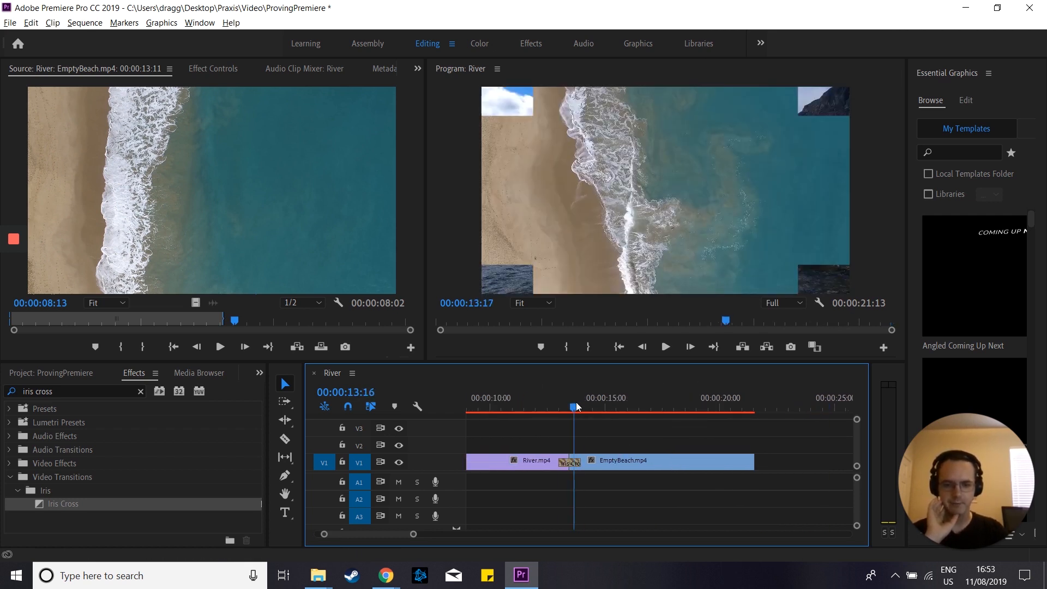
key(space)
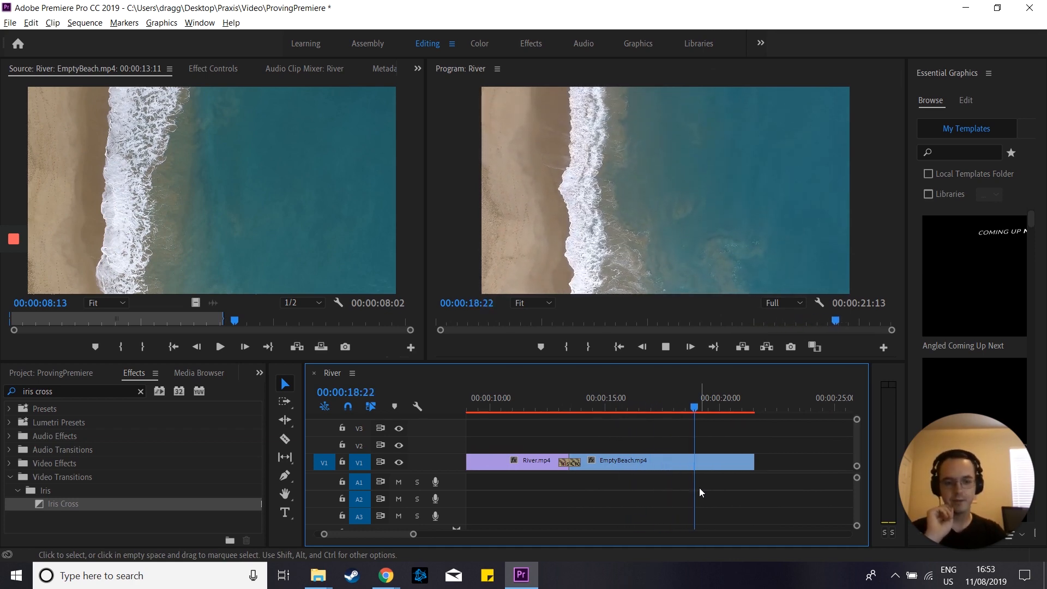
click(531, 395)
drag(532, 395, 484, 397)
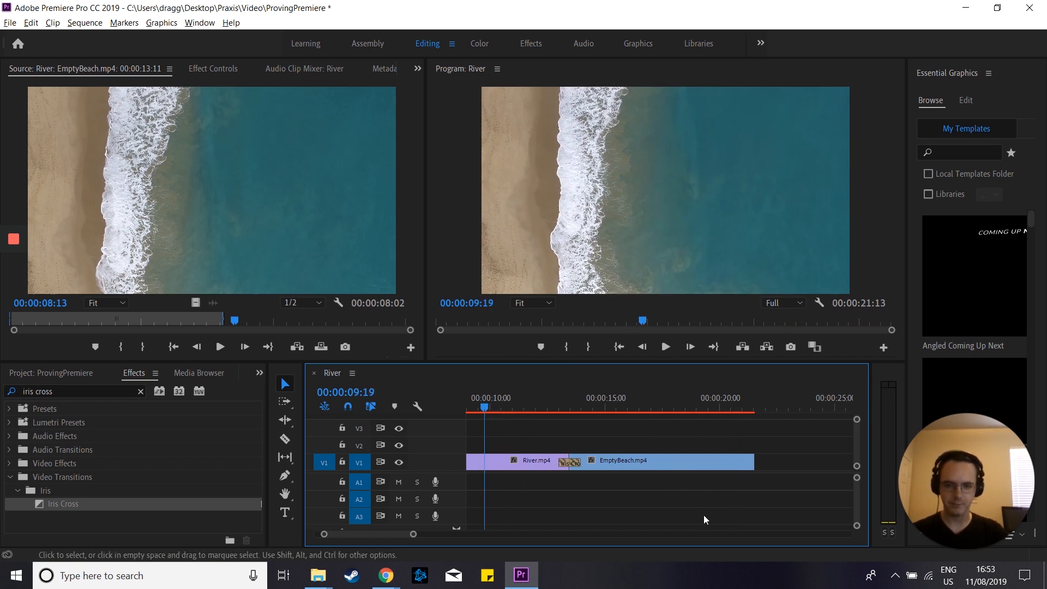
Place RubberDucky.jpg from the project on track V2 above River.mp4, starting at about 3 seconds
scroll(640, 499, up, 5)
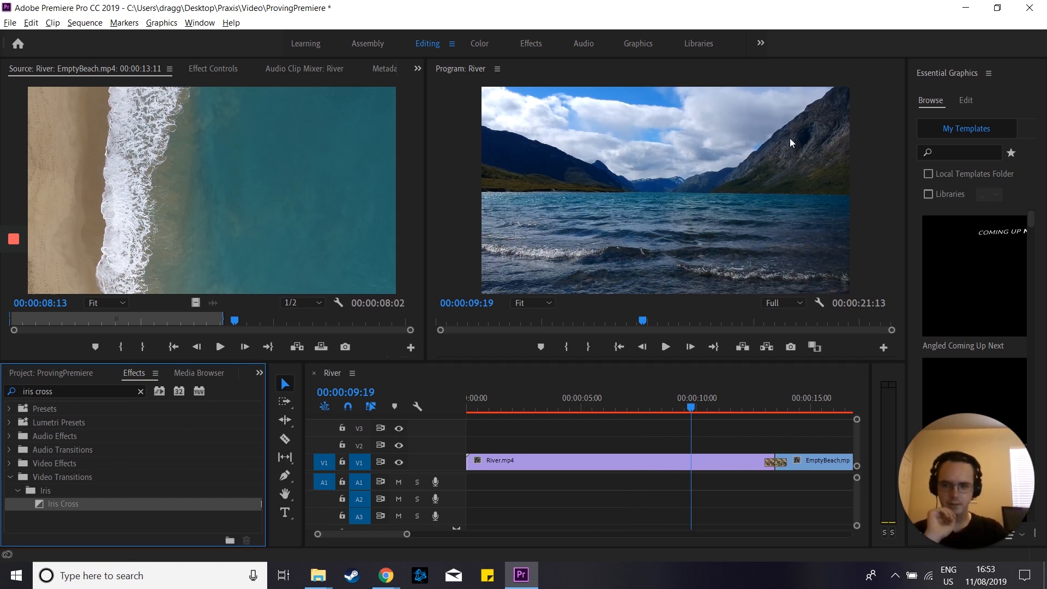
click(45, 368)
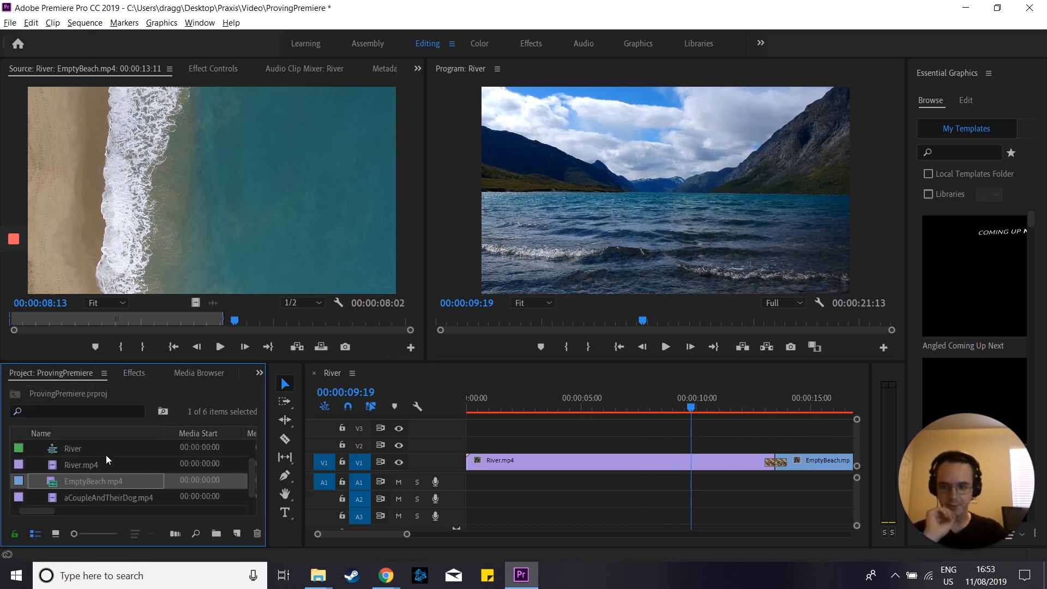
scroll(97, 475, down, 1)
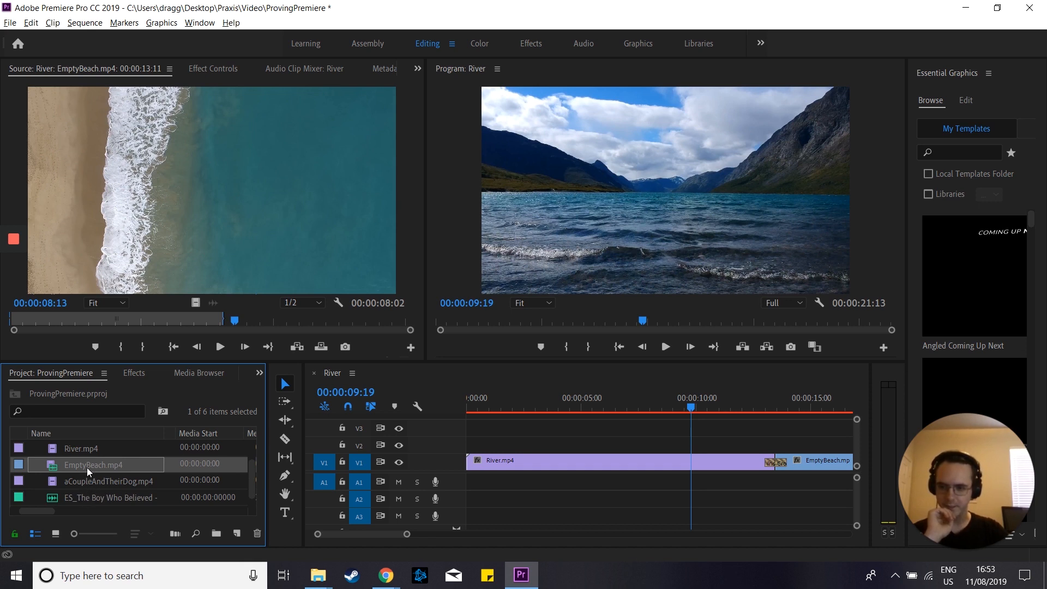
scroll(98, 485, up, 2)
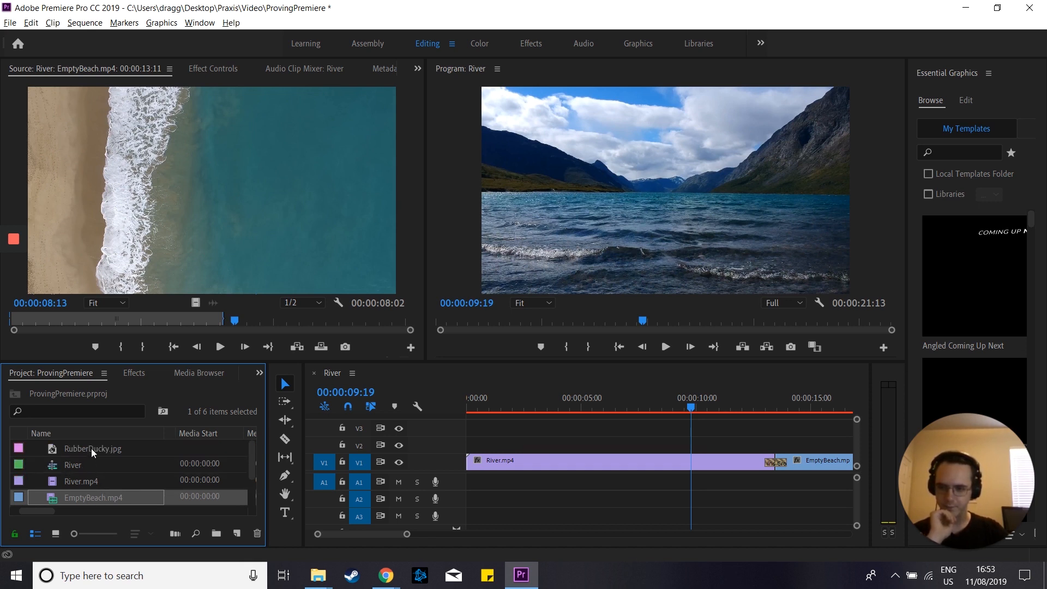
drag(91, 448, 540, 445)
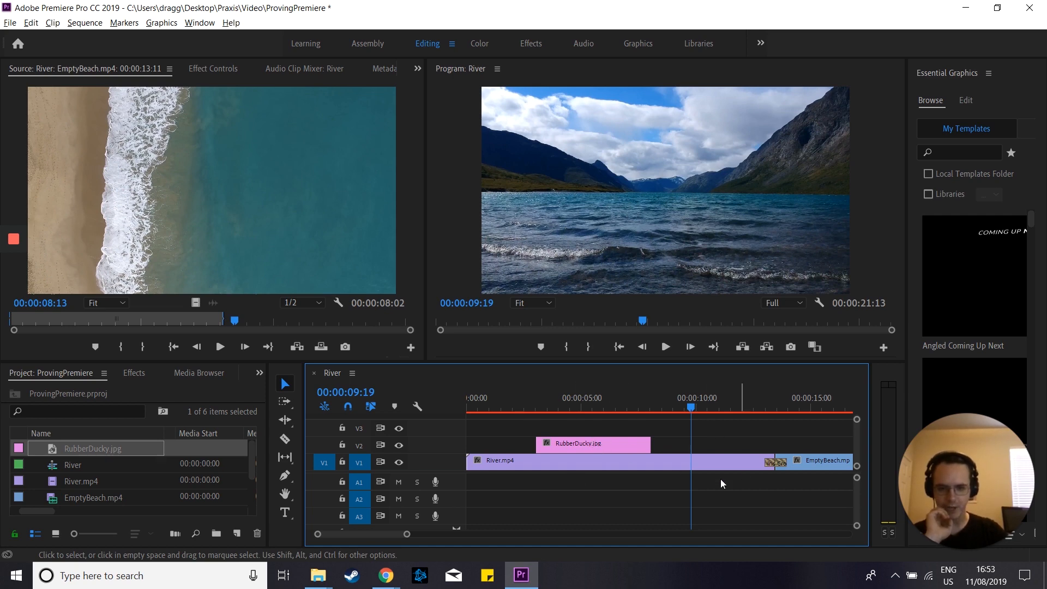
Move the rubber duck image to the upper left of the video frame and shrink it to about 56% scale
drag(692, 408, 601, 407)
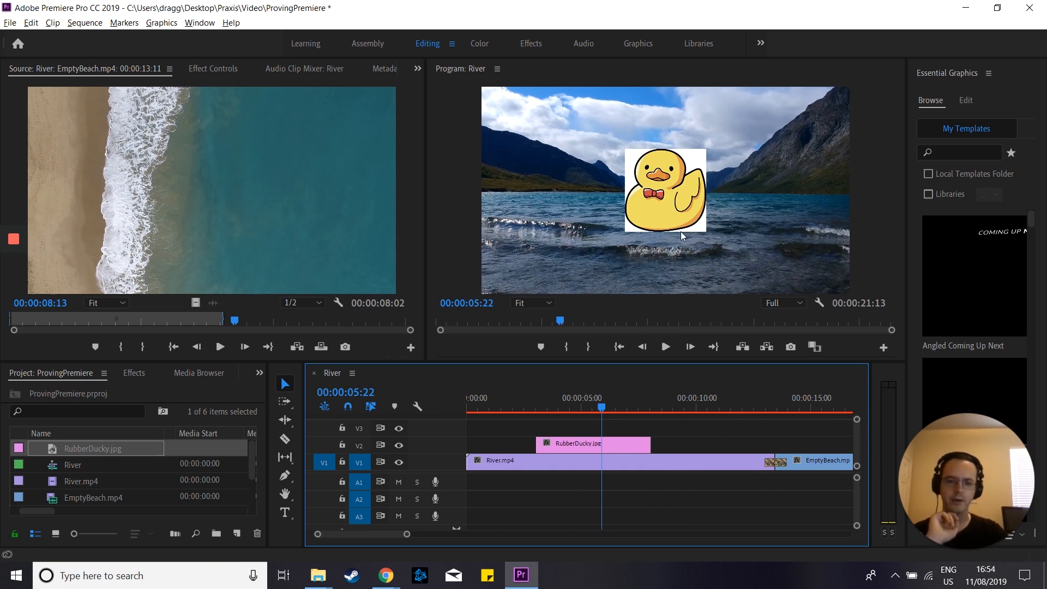
click(668, 194)
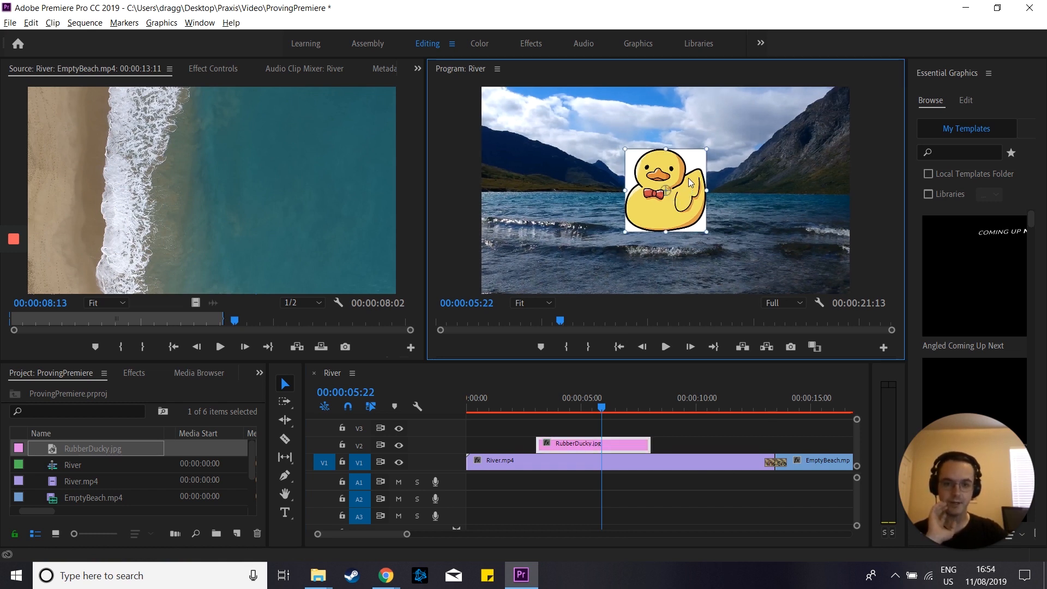
drag(690, 181, 565, 131)
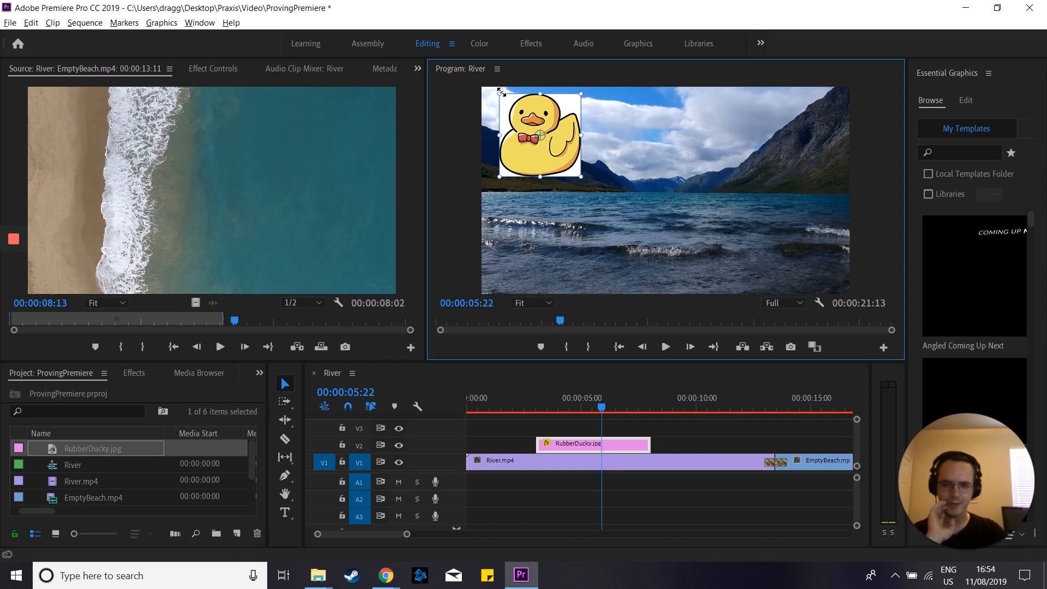
drag(501, 92, 518, 111)
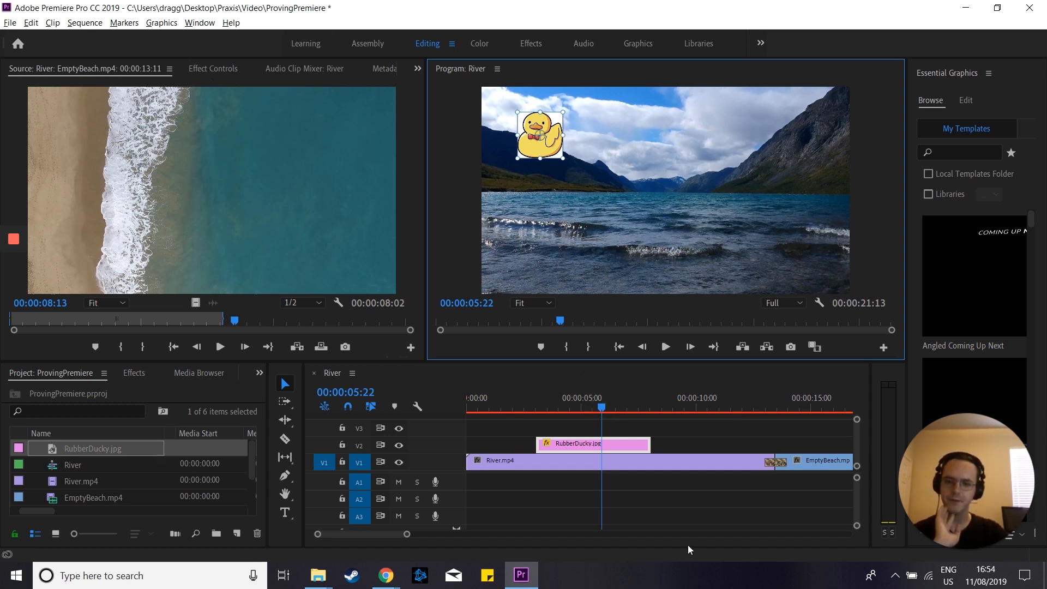
Enable Position keyframing for RubberDucky.jpg with a first keyframe at the clip's start, 00:00:03:01
double_click(581, 443)
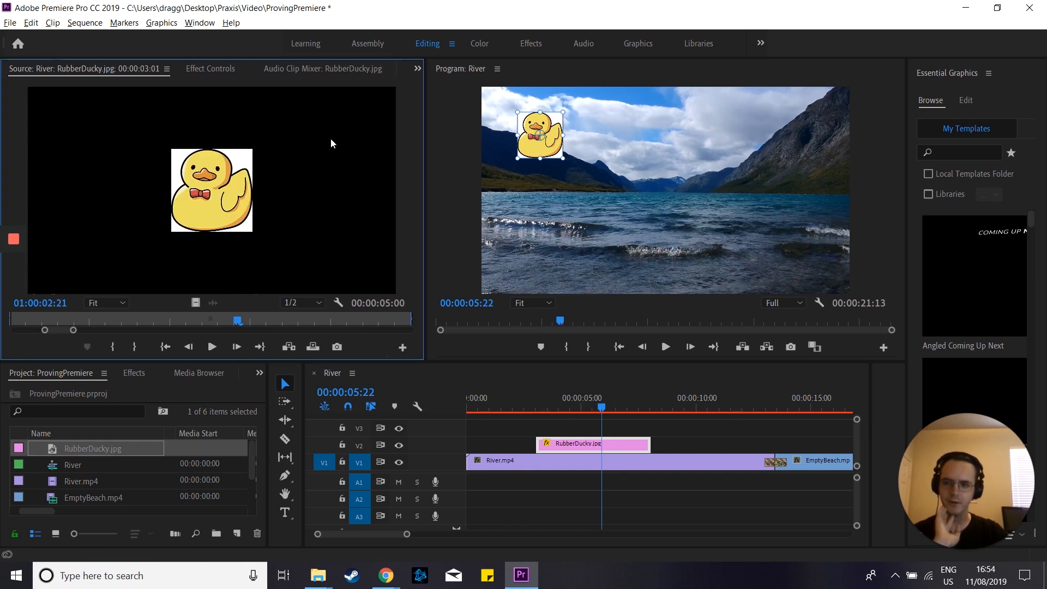
click(213, 65)
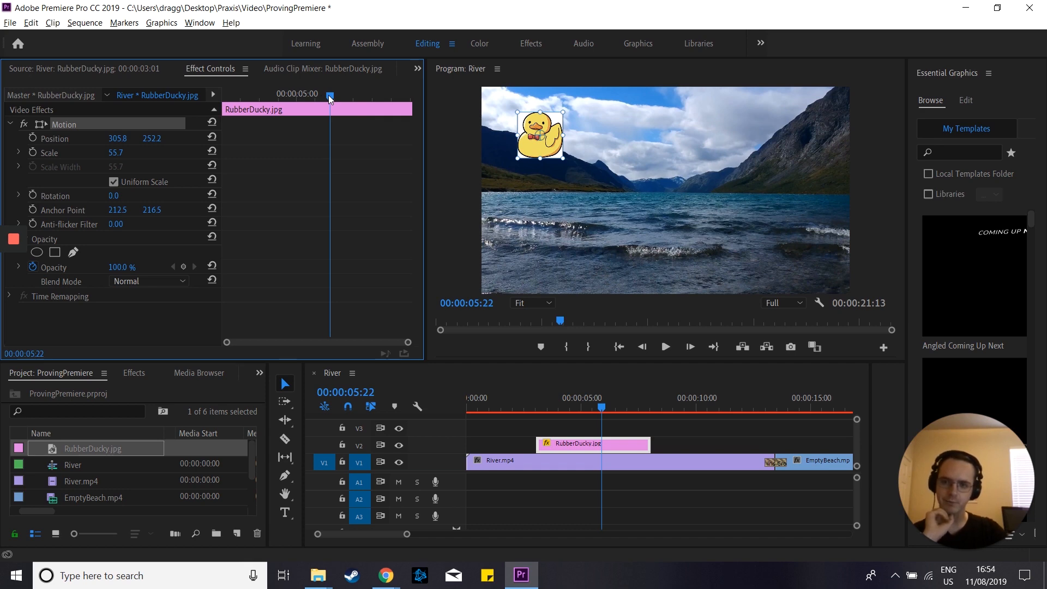
drag(329, 95, 209, 85)
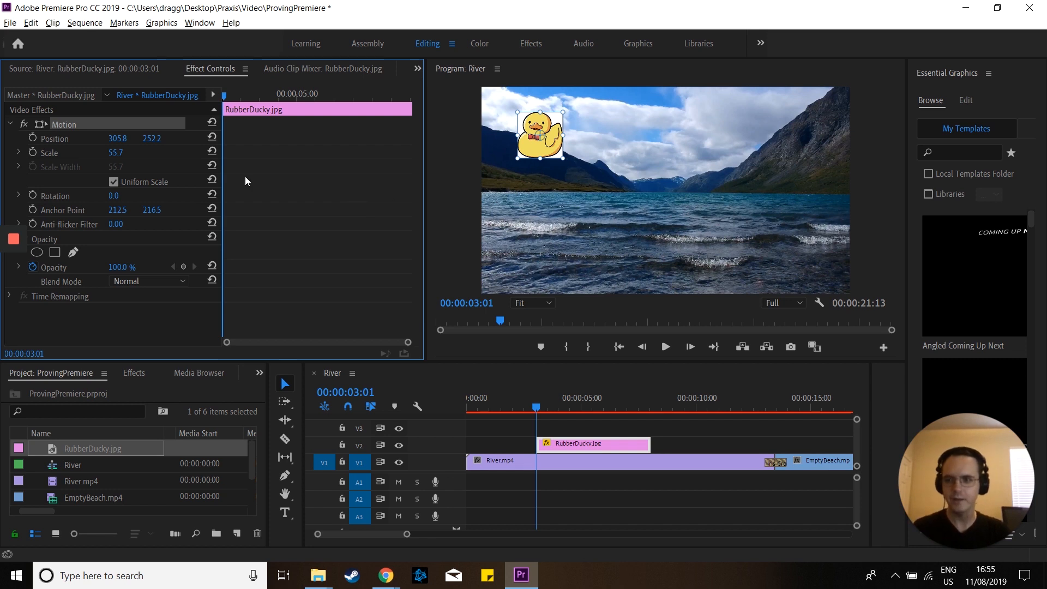
click(34, 136)
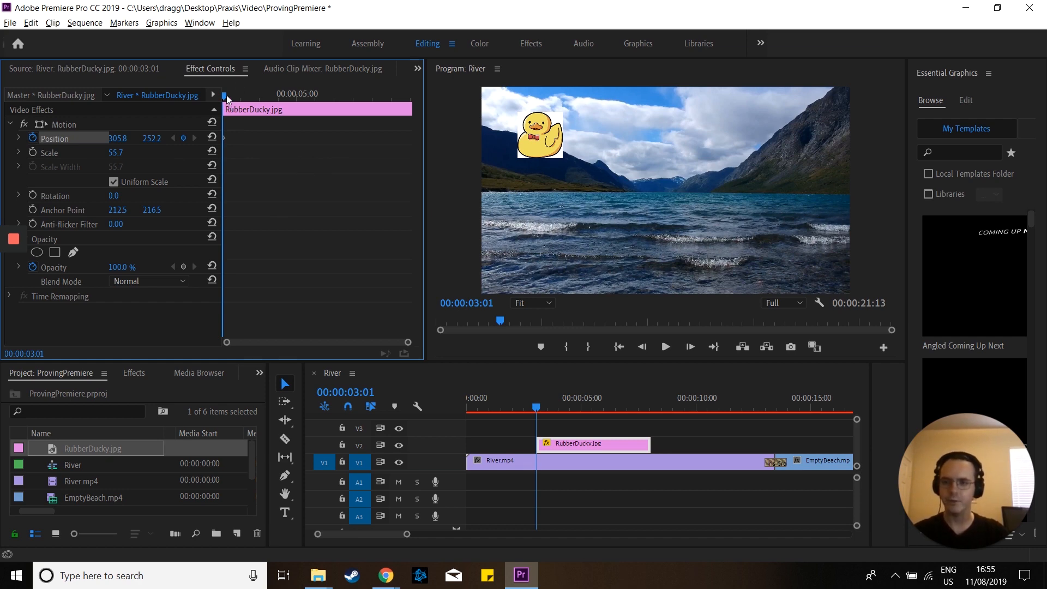
At the clip's last frame, 00:00:08:00, move the duck to the upper right of the video frame, at about 1550, 245
drag(224, 96, 427, 98)
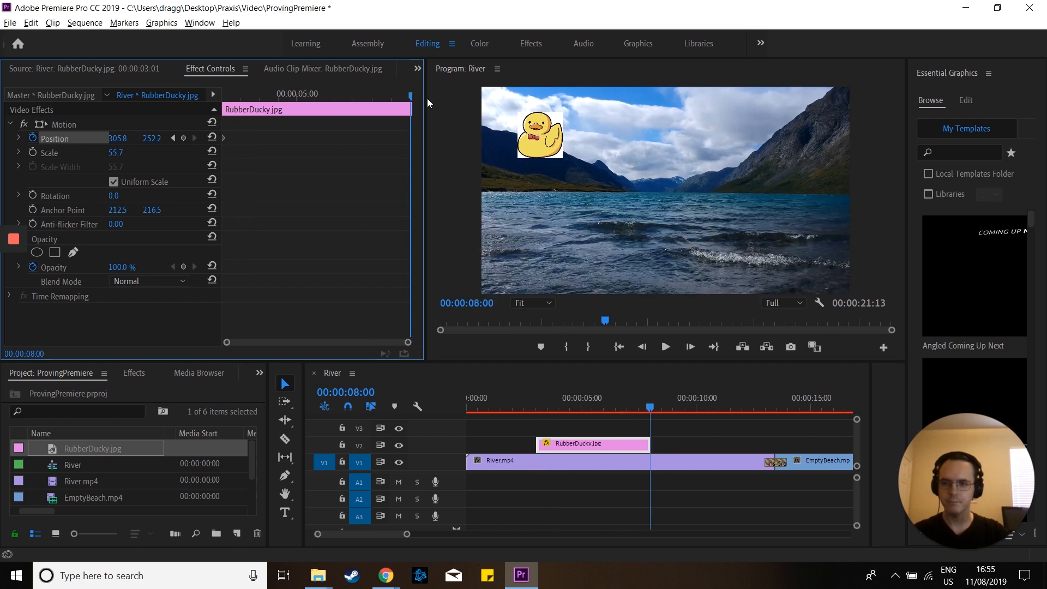
key(Right)
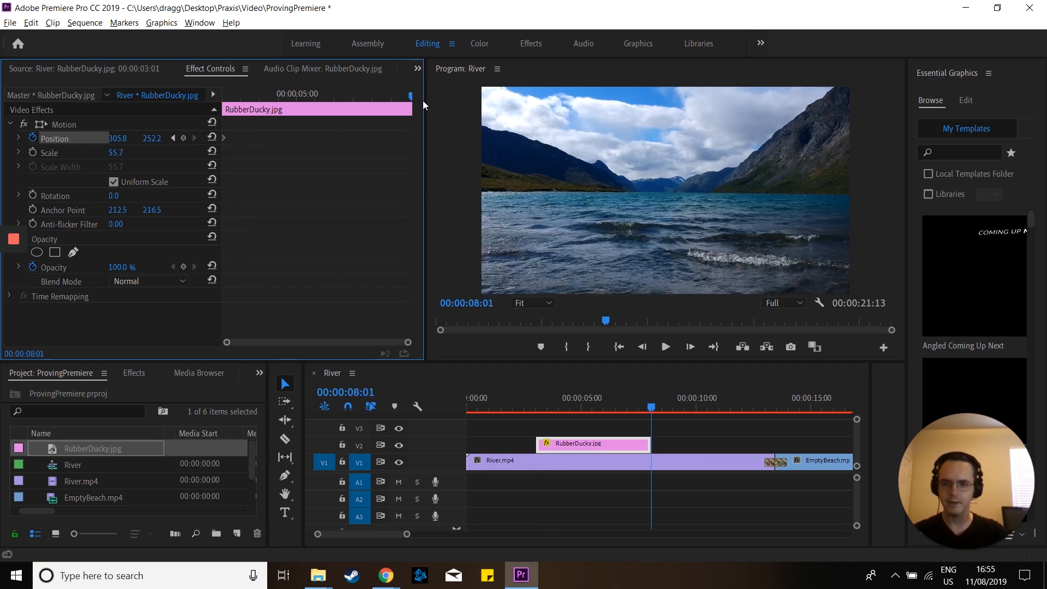
key(Left)
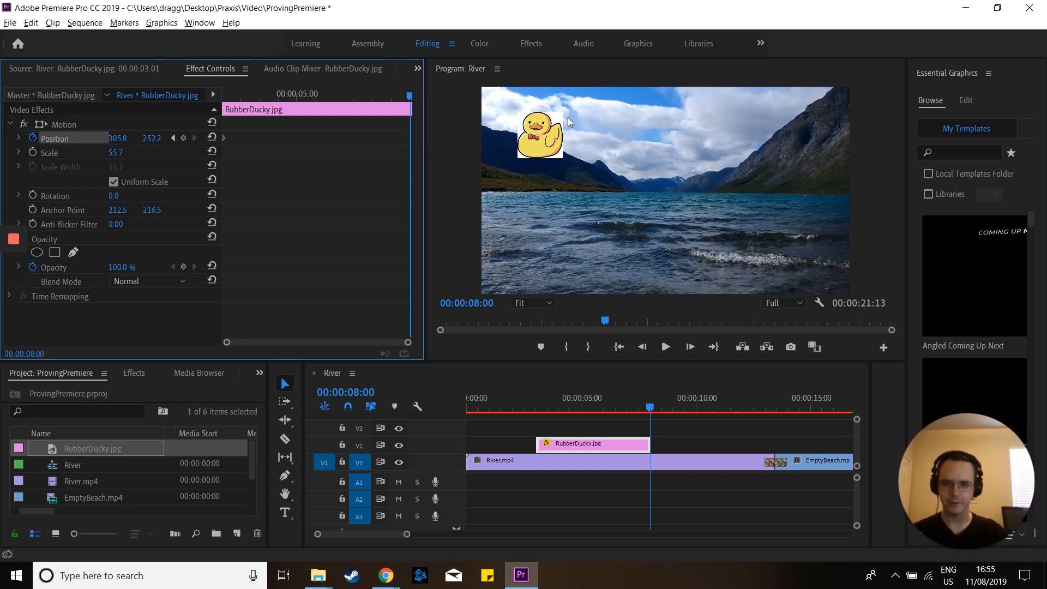
click(545, 139)
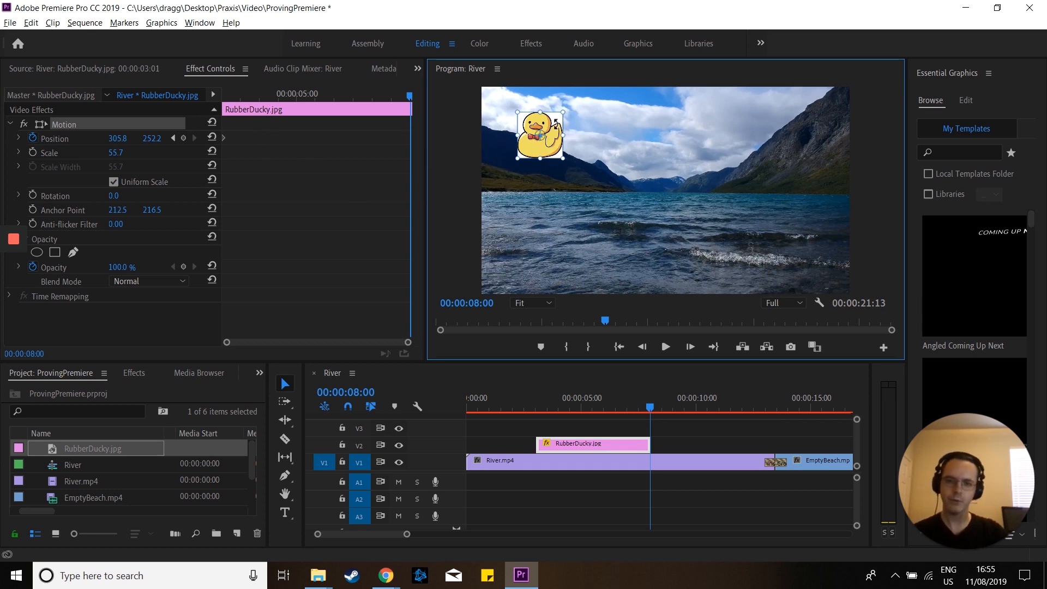
drag(551, 123, 551, 121)
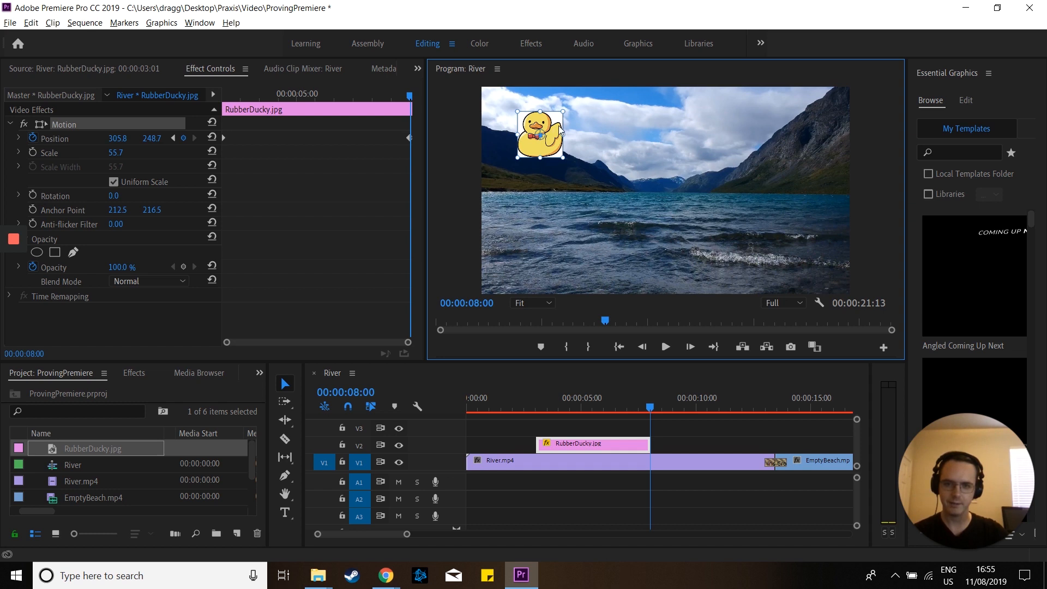
drag(561, 131, 807, 116)
drag(783, 163, 798, 126)
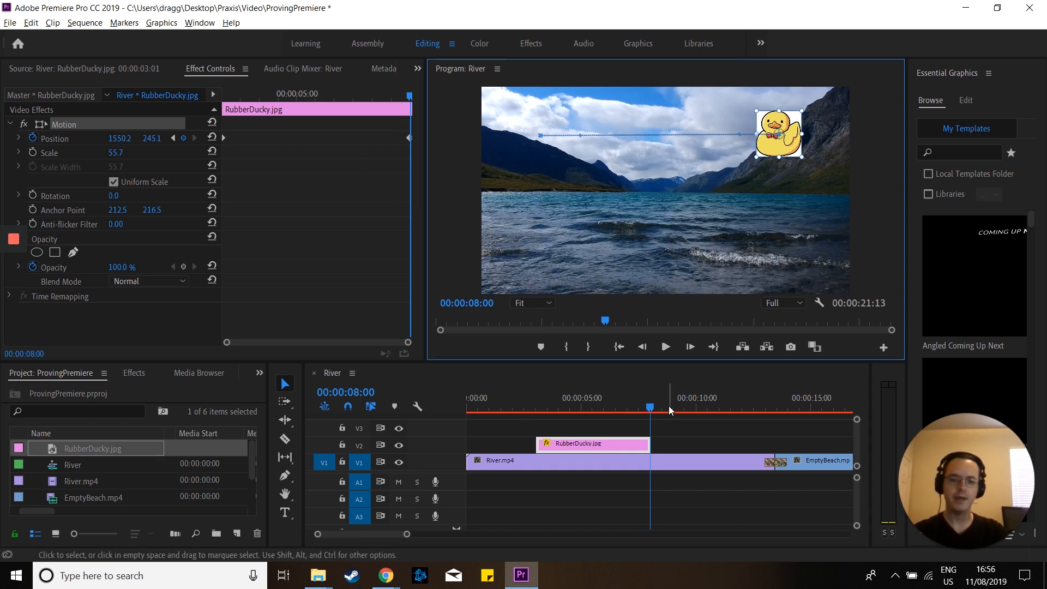
Play back the duck animation from just before RubberDucky.jpg starts until just past its end
drag(650, 408, 529, 410)
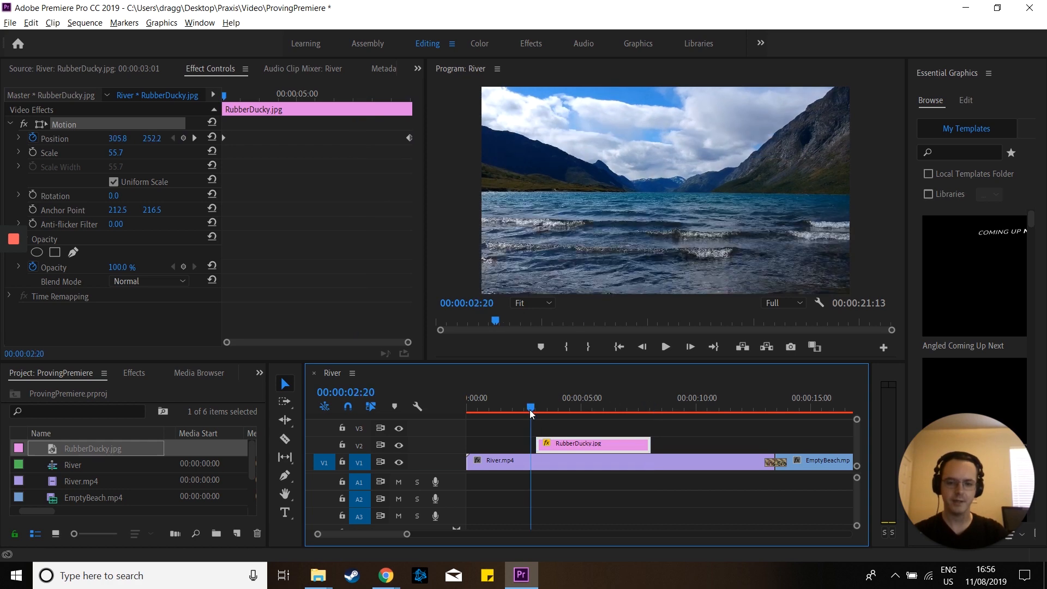
key(space)
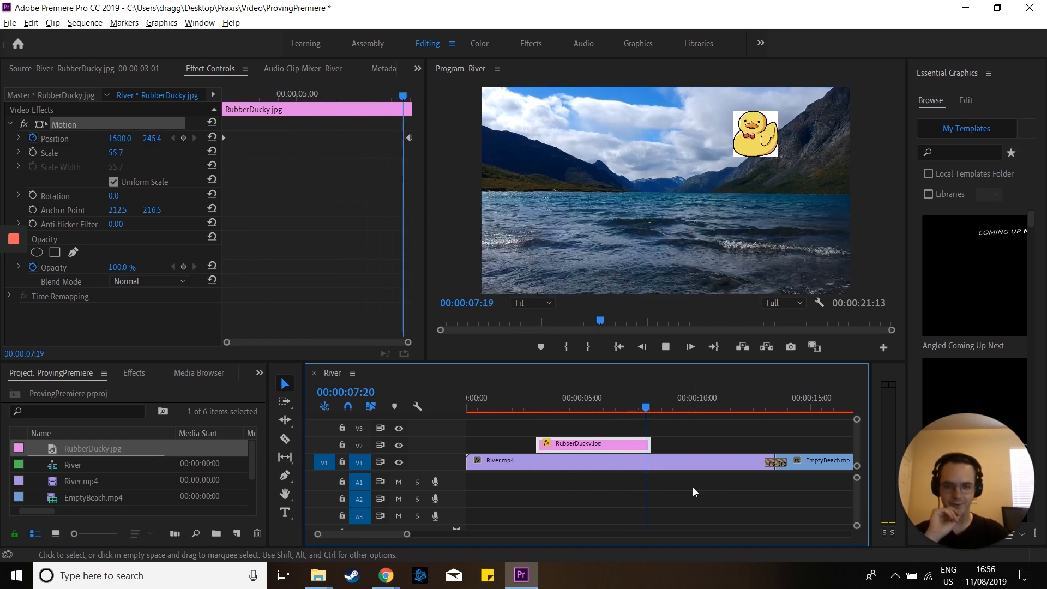
key(space)
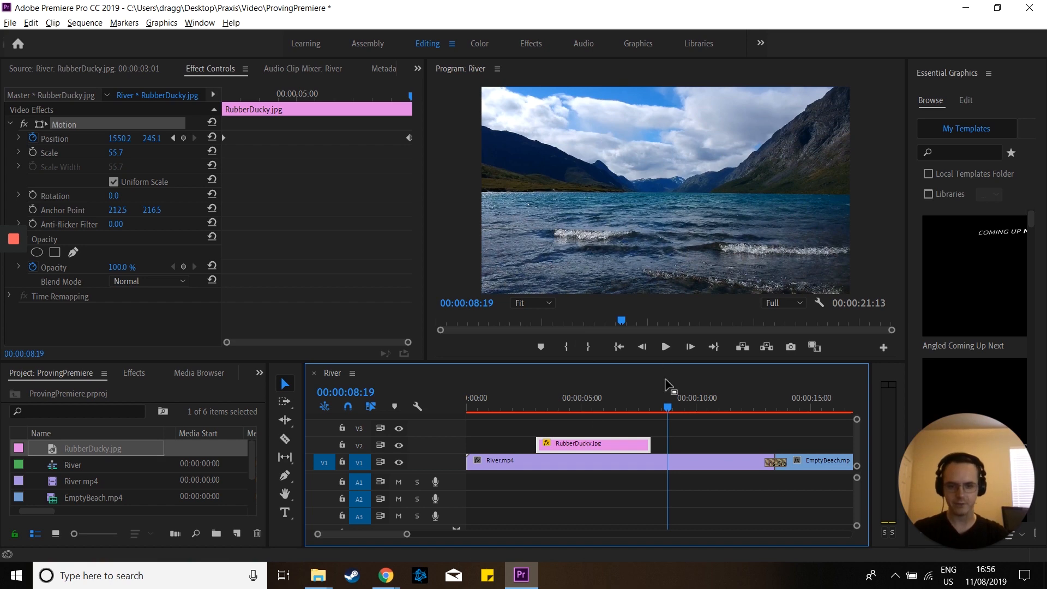
Set the sequence's In point at 00:00:02:19 and Out point at 00:00:08:13 around the duck clip, and render In to Out
drag(669, 410, 531, 414)
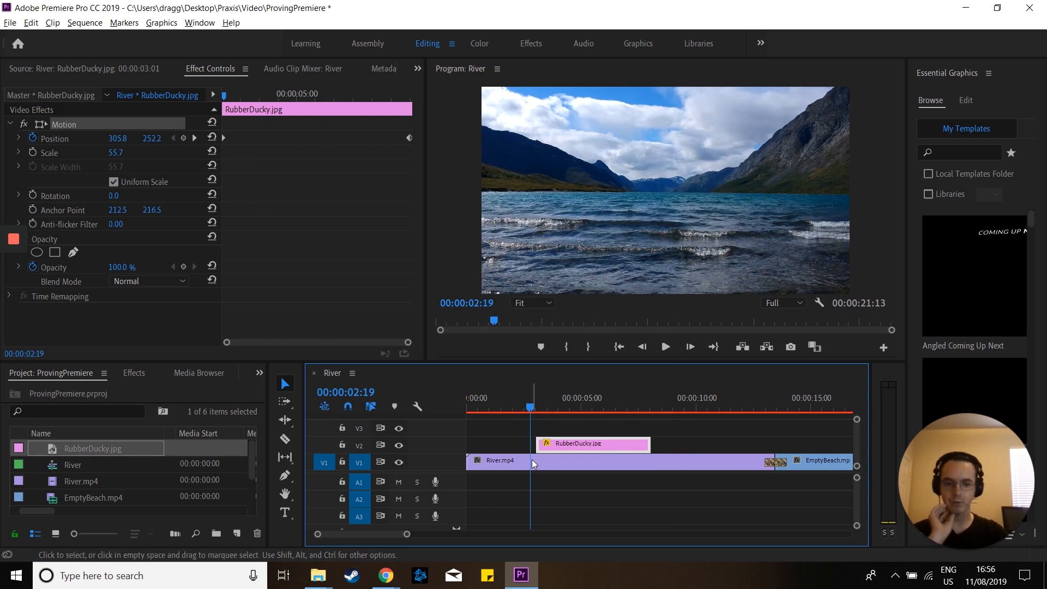
click(569, 348)
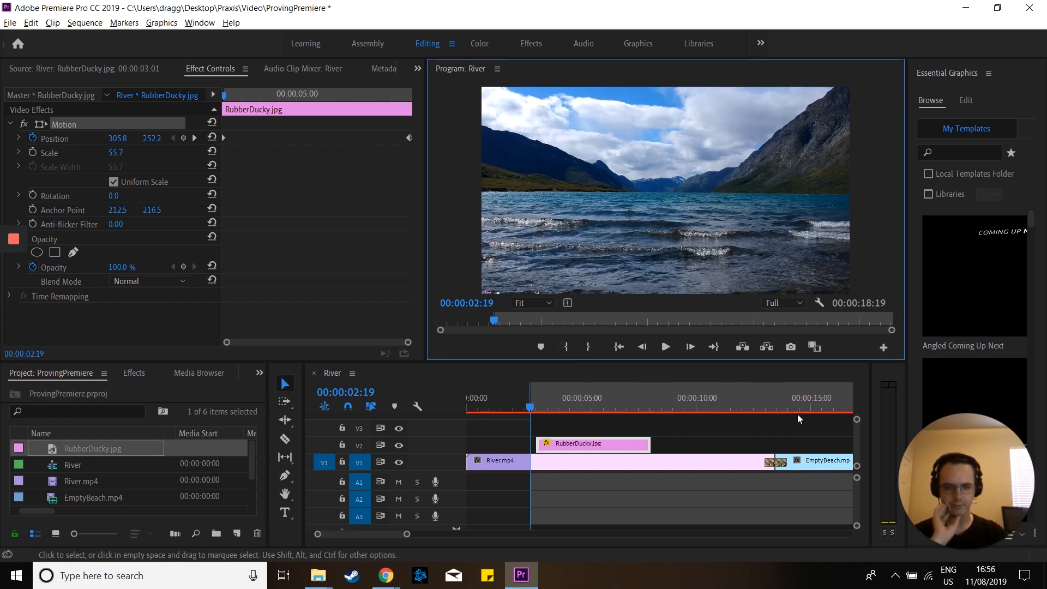
drag(531, 409, 661, 410)
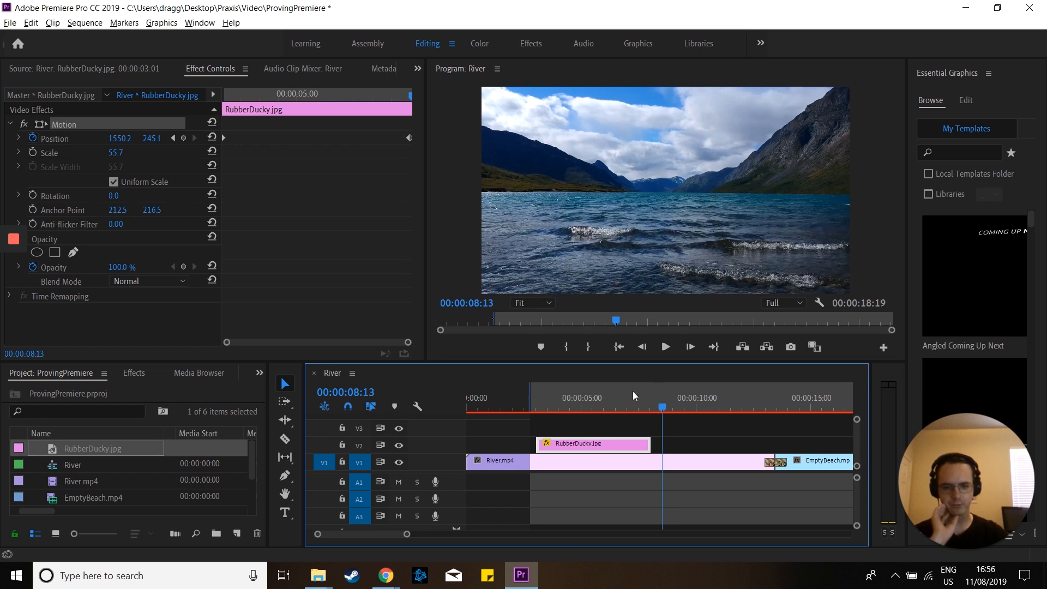
click(590, 346)
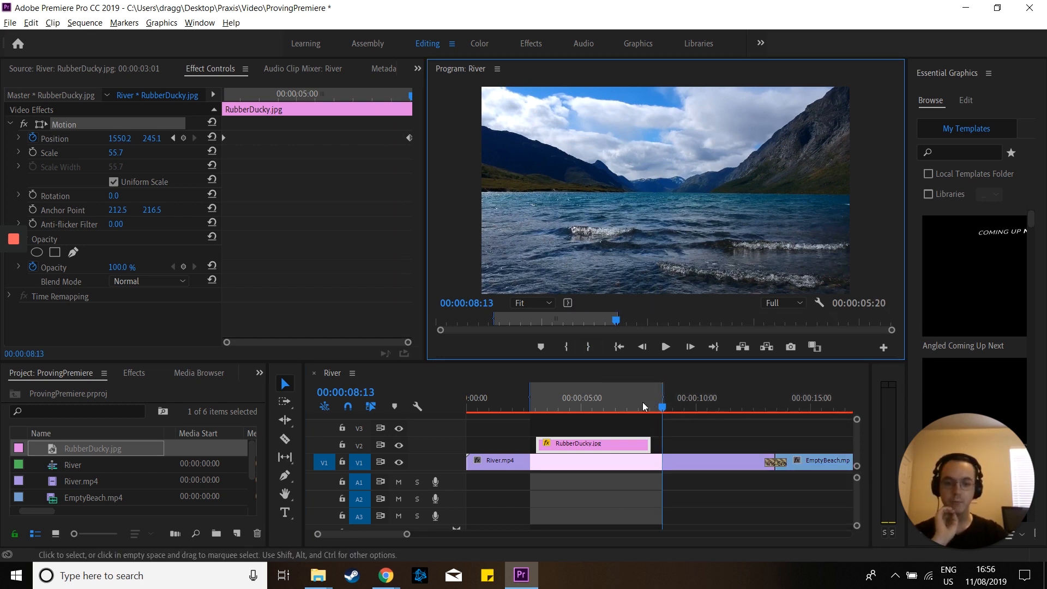
click(81, 23)
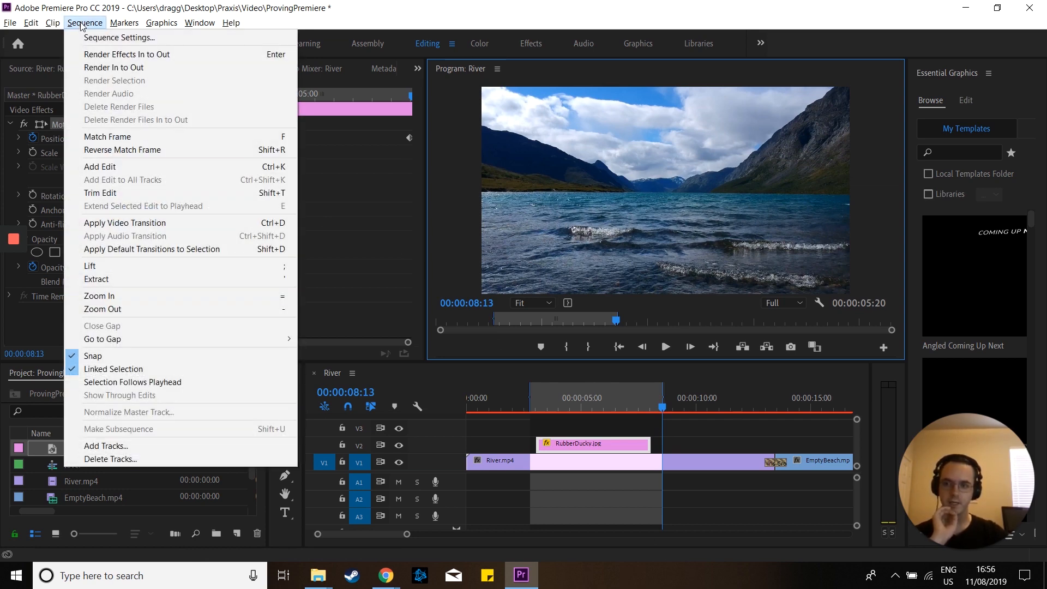
click(129, 68)
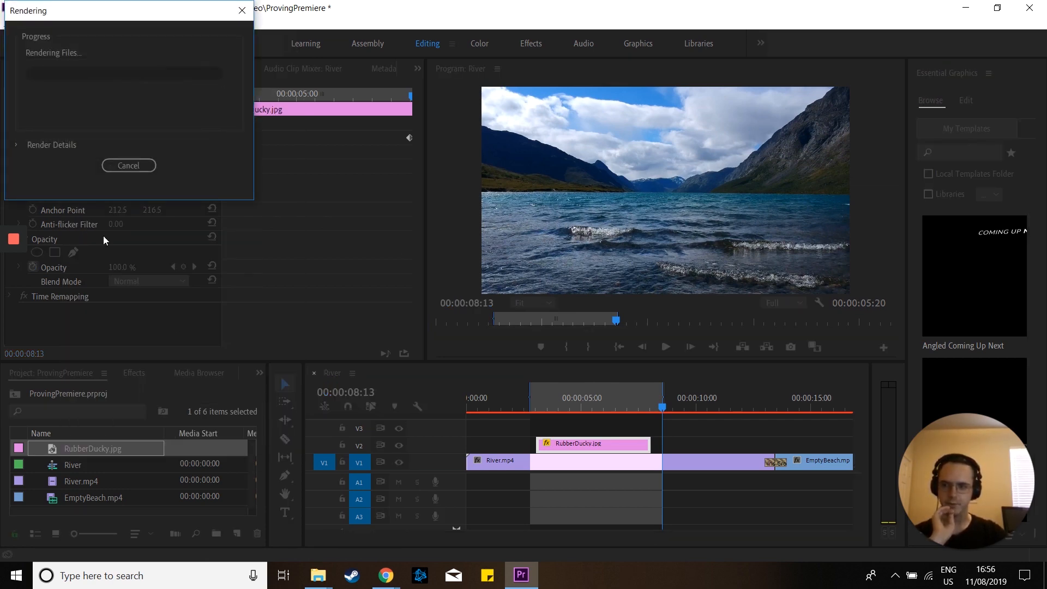